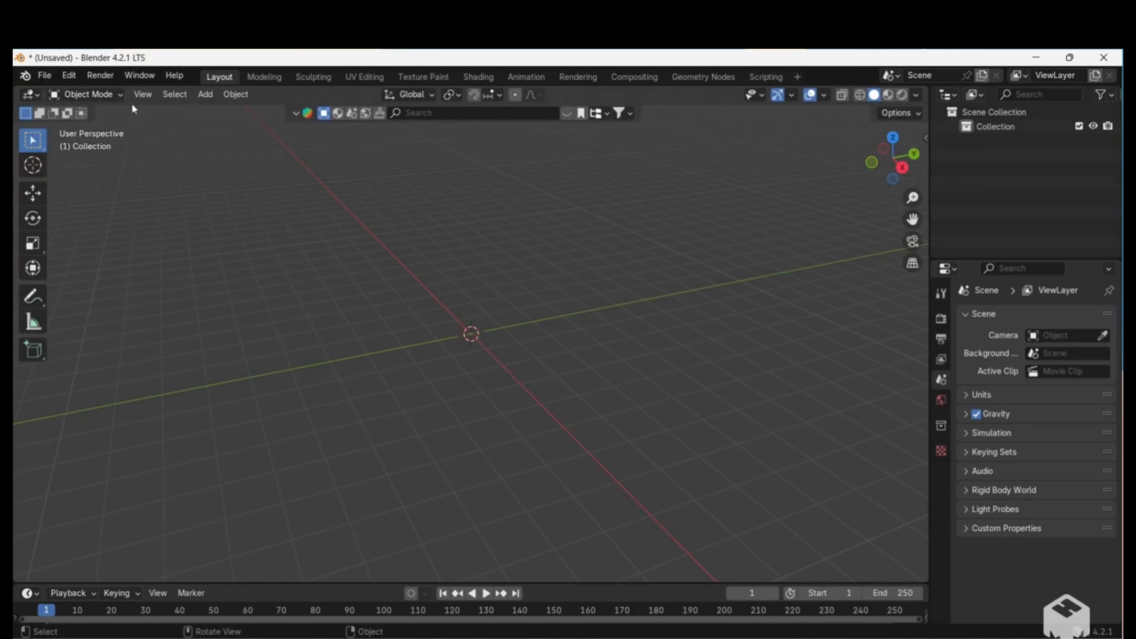
Add a cube mesh at the world origin, enter Edit Mode and deselect all of its geometry.
click(204, 96)
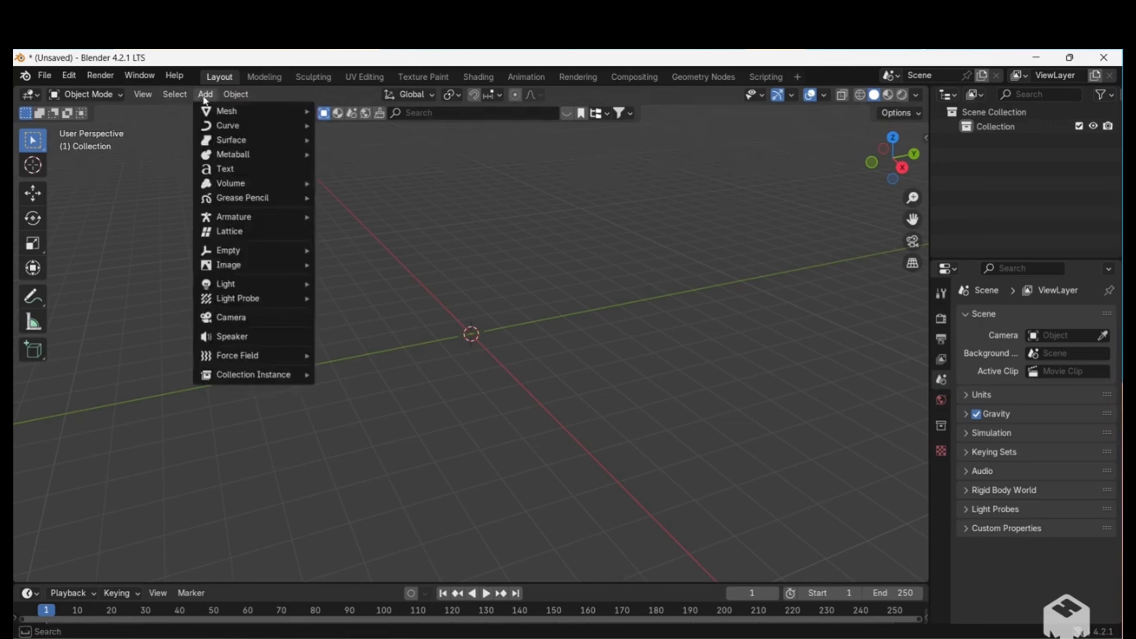
mouse_move(226, 111)
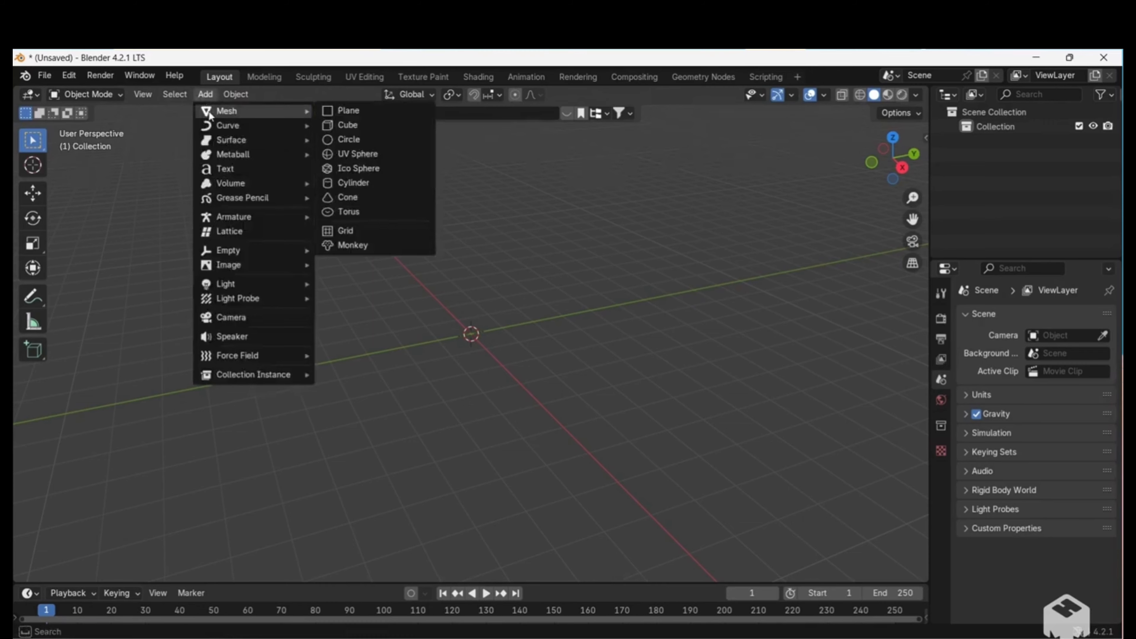
click(336, 127)
key(Tab)
middle_drag(385, 302, 464, 303)
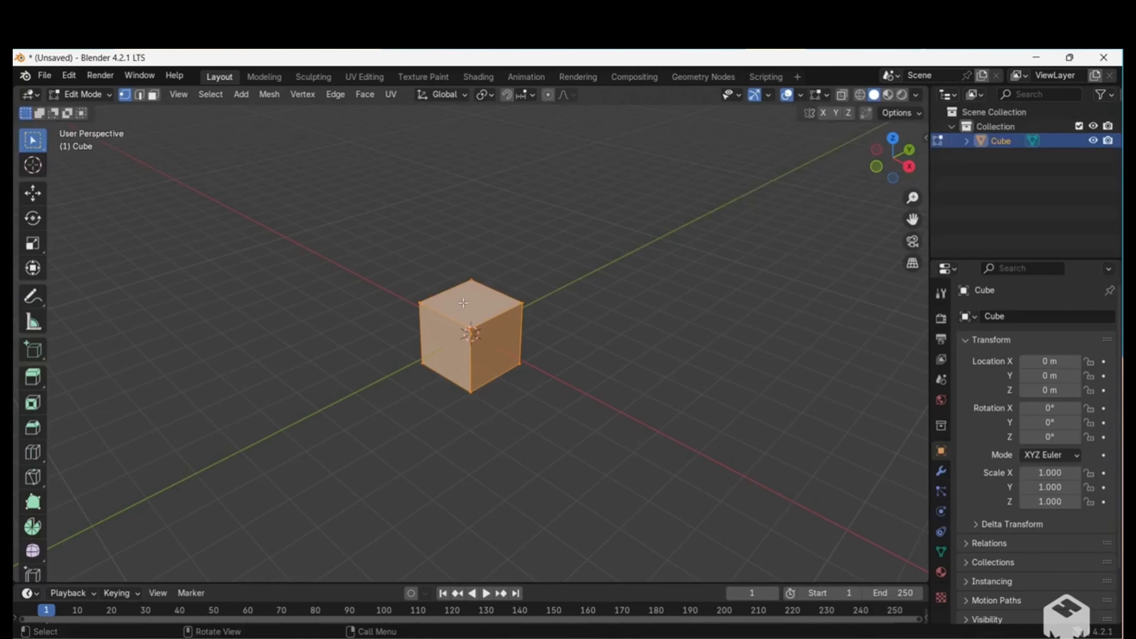
middle_drag(436, 322, 421, 331)
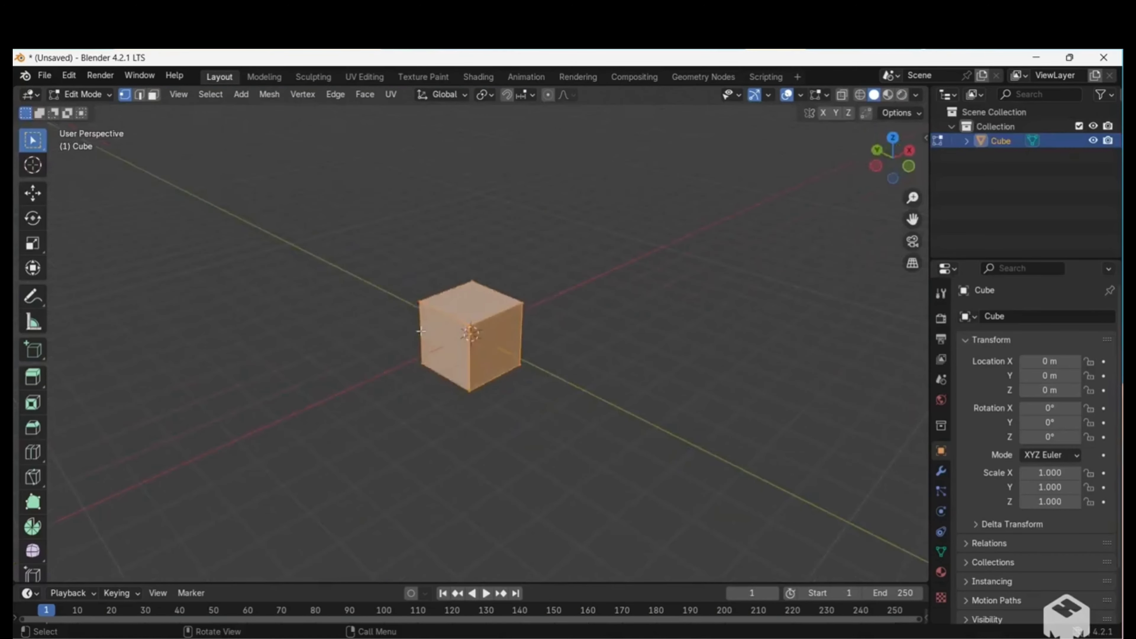
key(alt+a)
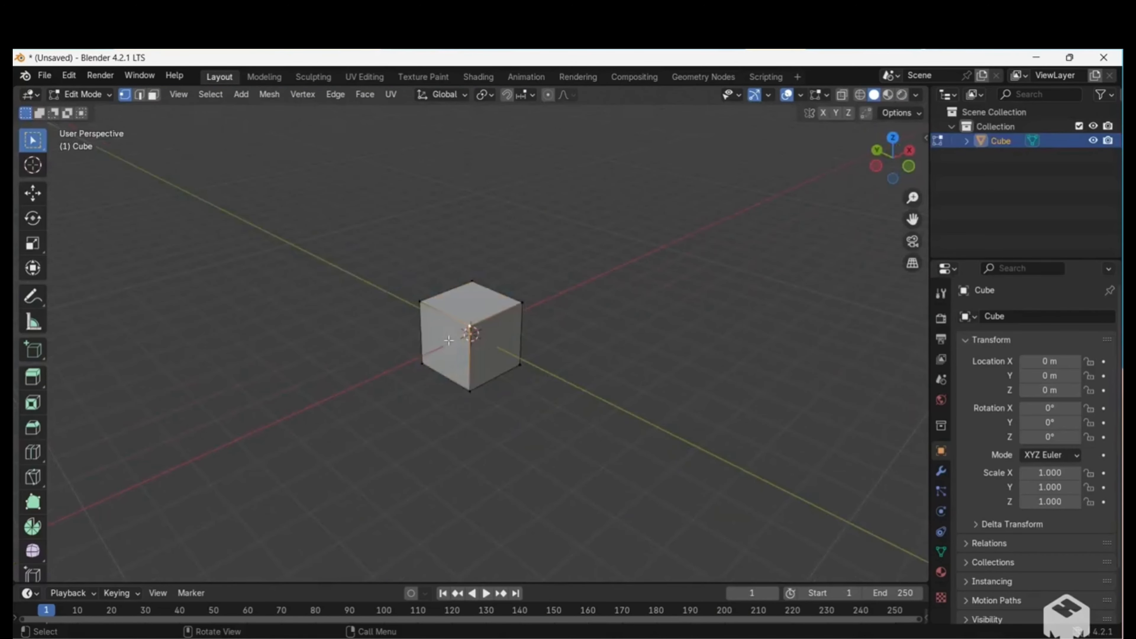
Switch to face selection and select several faces of the cube one after another.
click(153, 95)
click(445, 345)
click(510, 376)
click(464, 306)
click(454, 334)
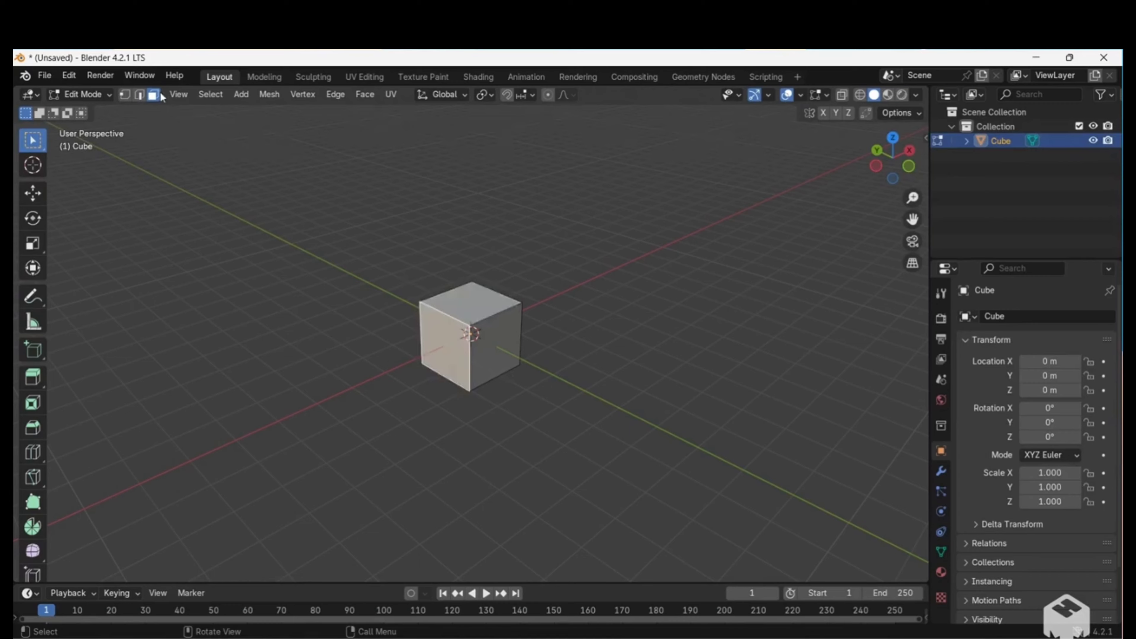
Select two of the cube's upper edges in edge selection mode, and its front upper corner in vertex selection mode.
click(139, 95)
click(442, 313)
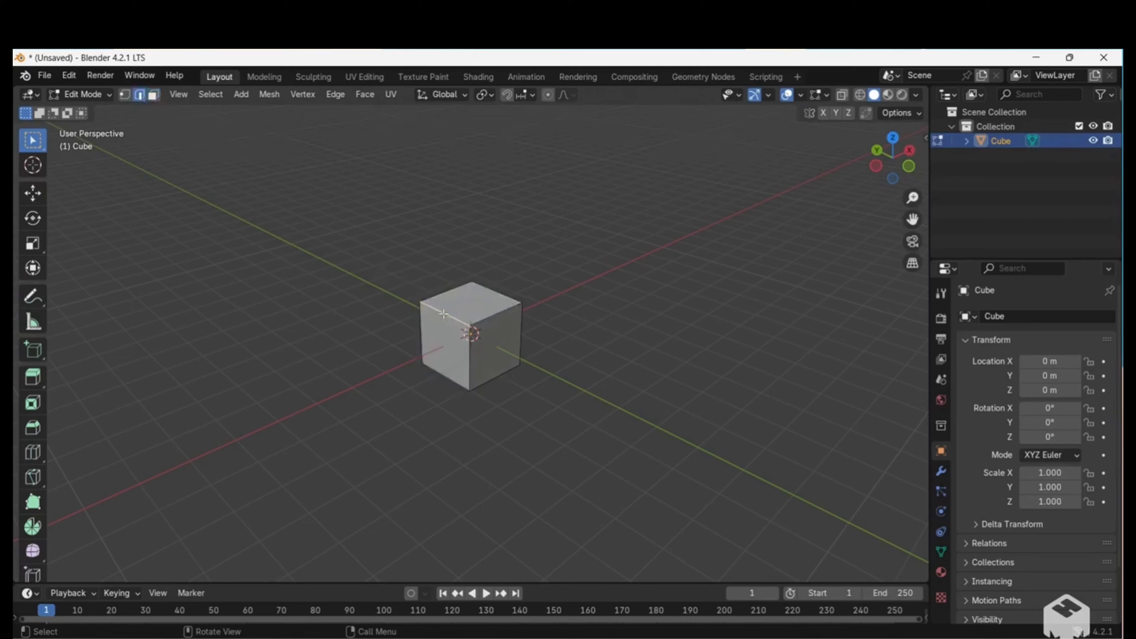
click(495, 325)
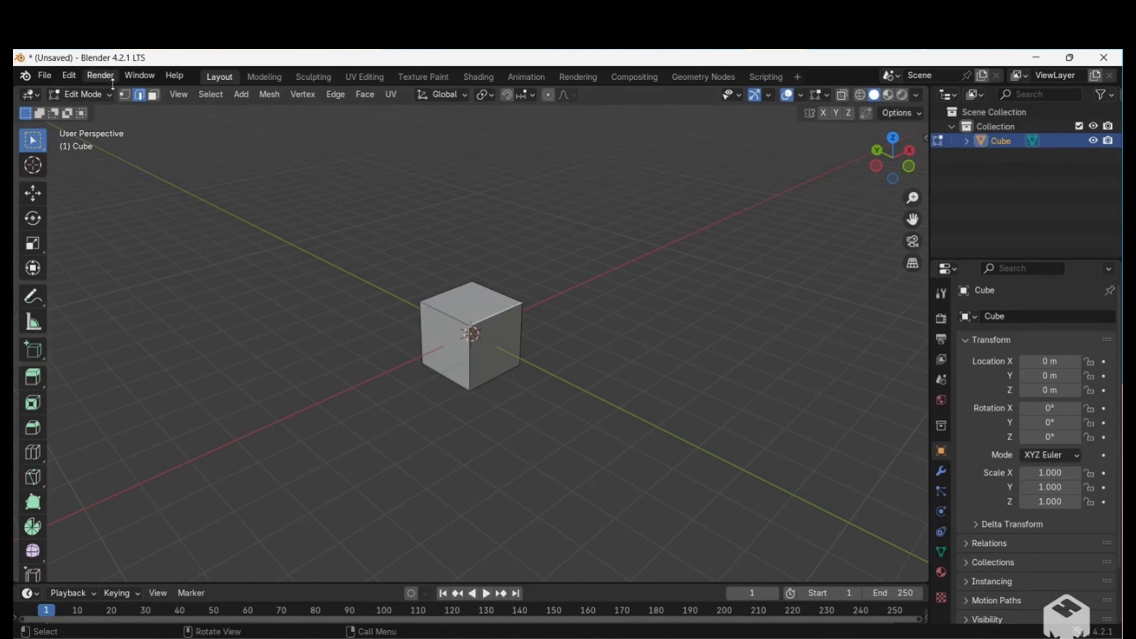
click(124, 95)
click(469, 324)
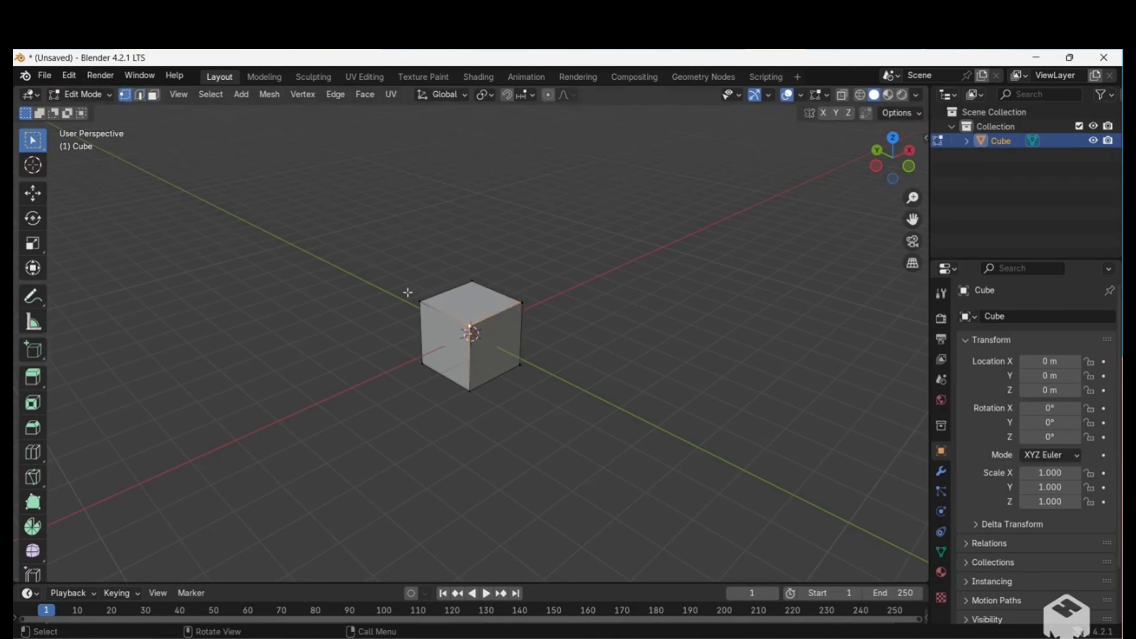
Select the cube's negative-Y side face in face selection mode and move it outward about 6.7 m along Y.
click(153, 95)
click(501, 370)
key(g)
key(y)
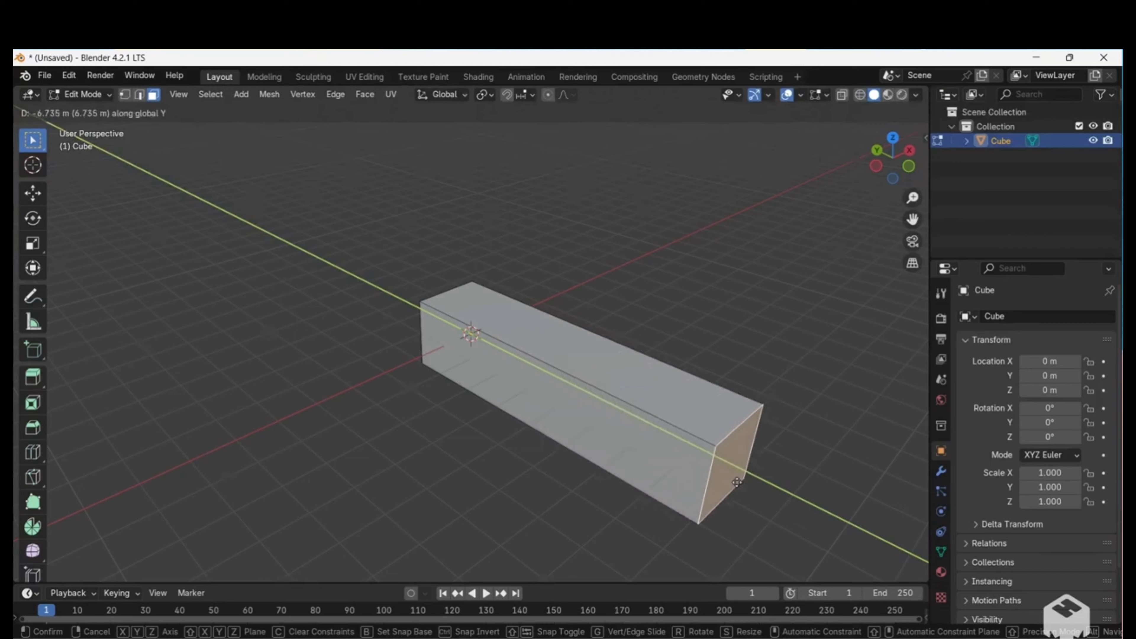
click(734, 480)
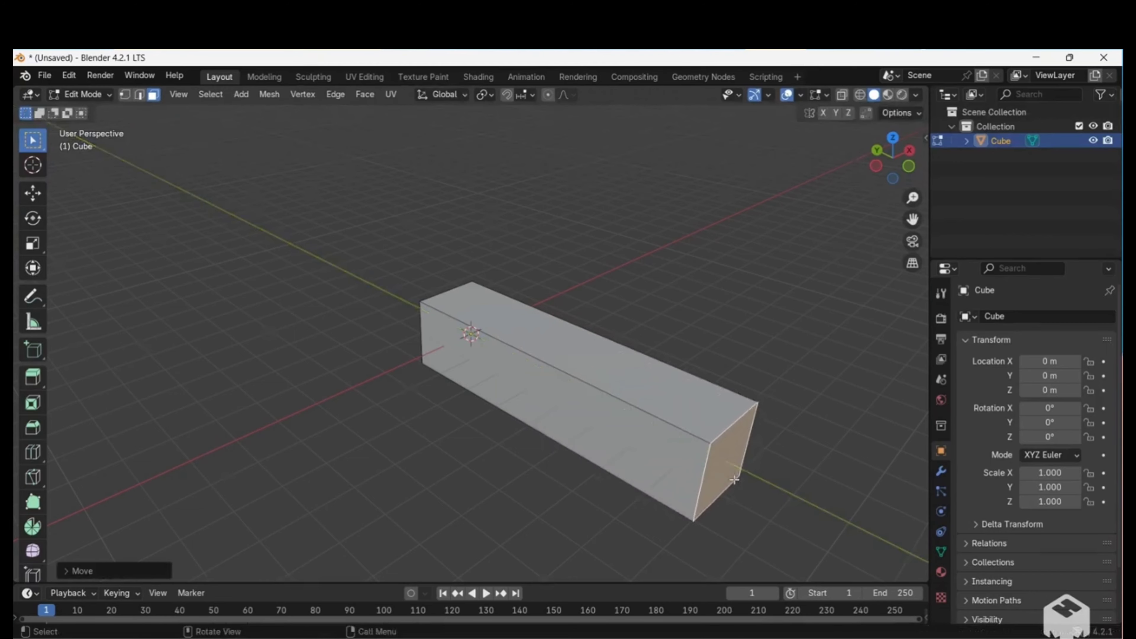
Move the long negative-X side face inward about 1.7 m along X to thin the block into a panel.
click(615, 419)
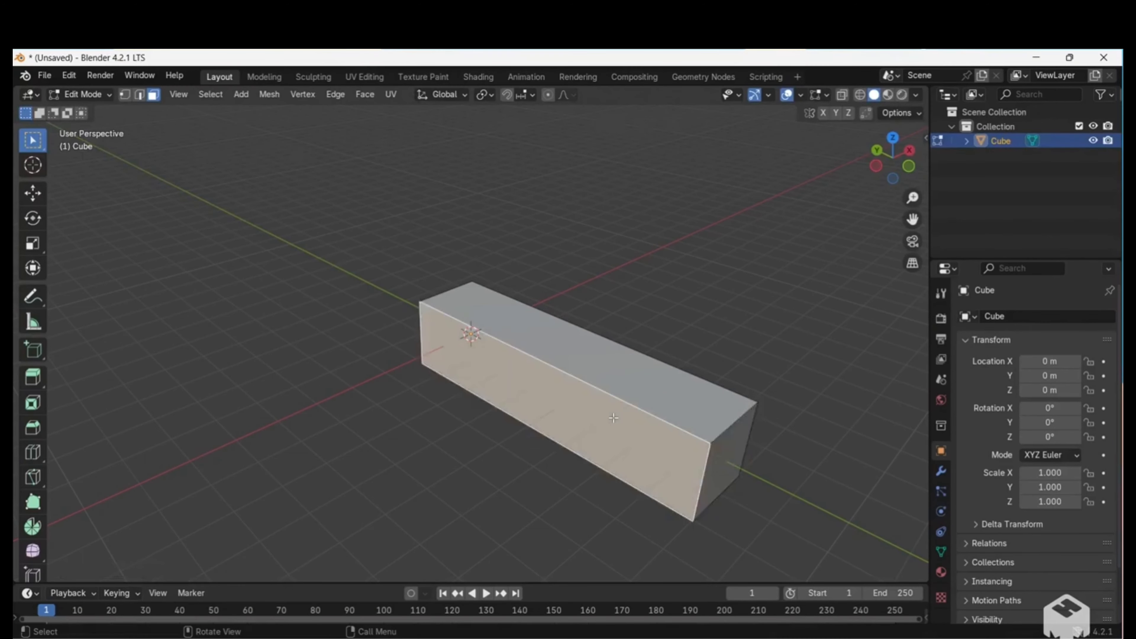
key(g)
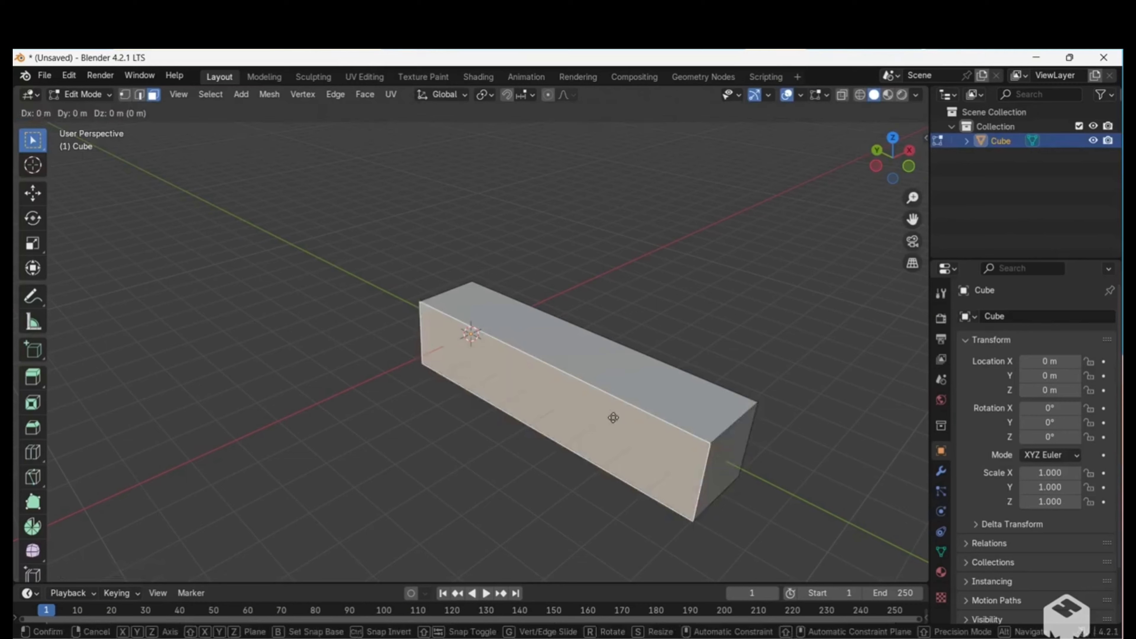
key(x)
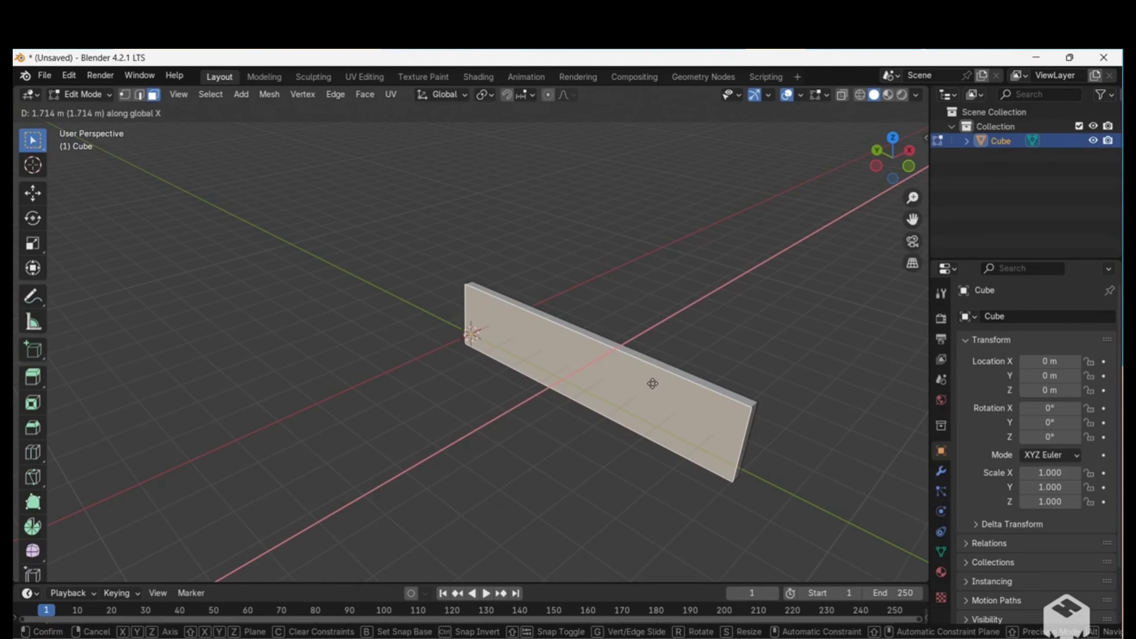
click(652, 383)
Move the narrow top face up along Z to stretch the panel into a tall wall-like slab.
middle_drag(653, 383, 653, 383)
click(524, 378)
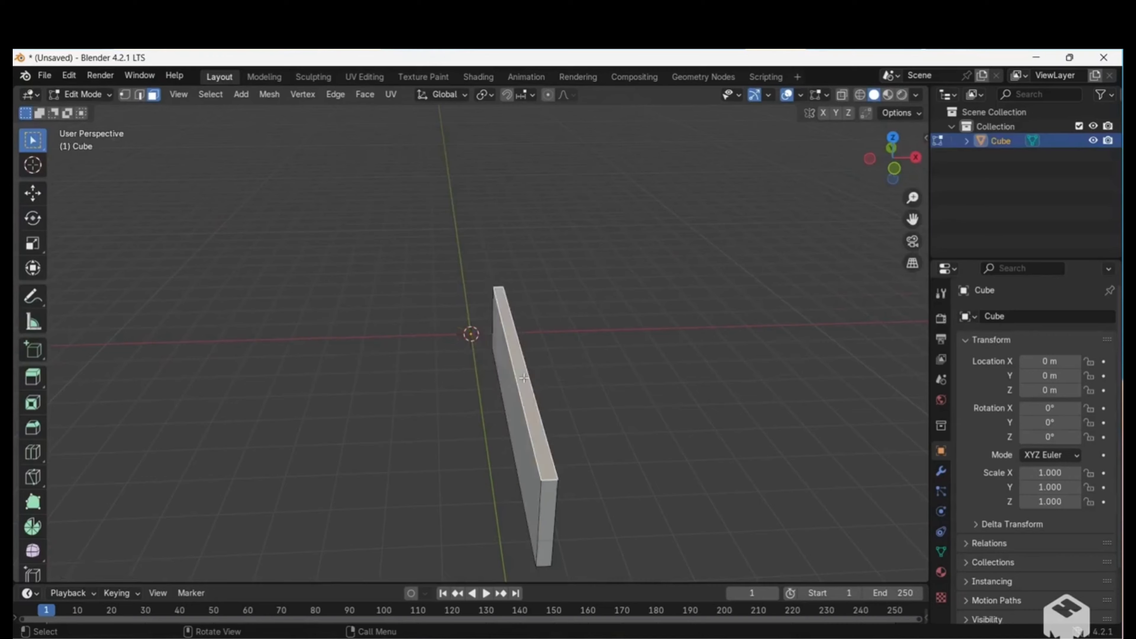
key(g)
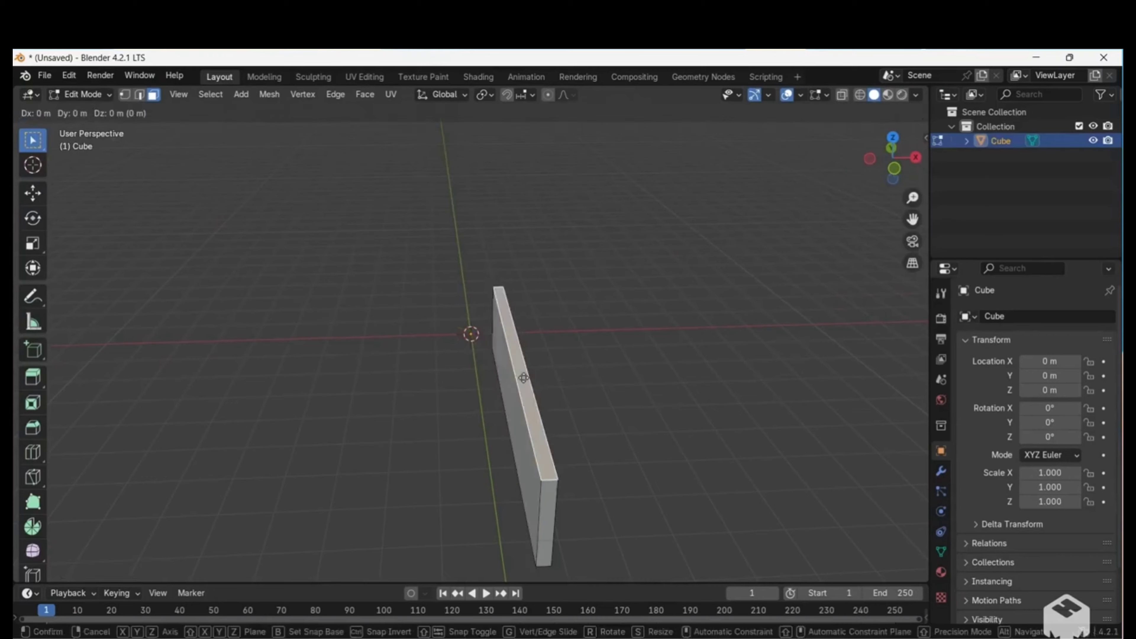
key(z)
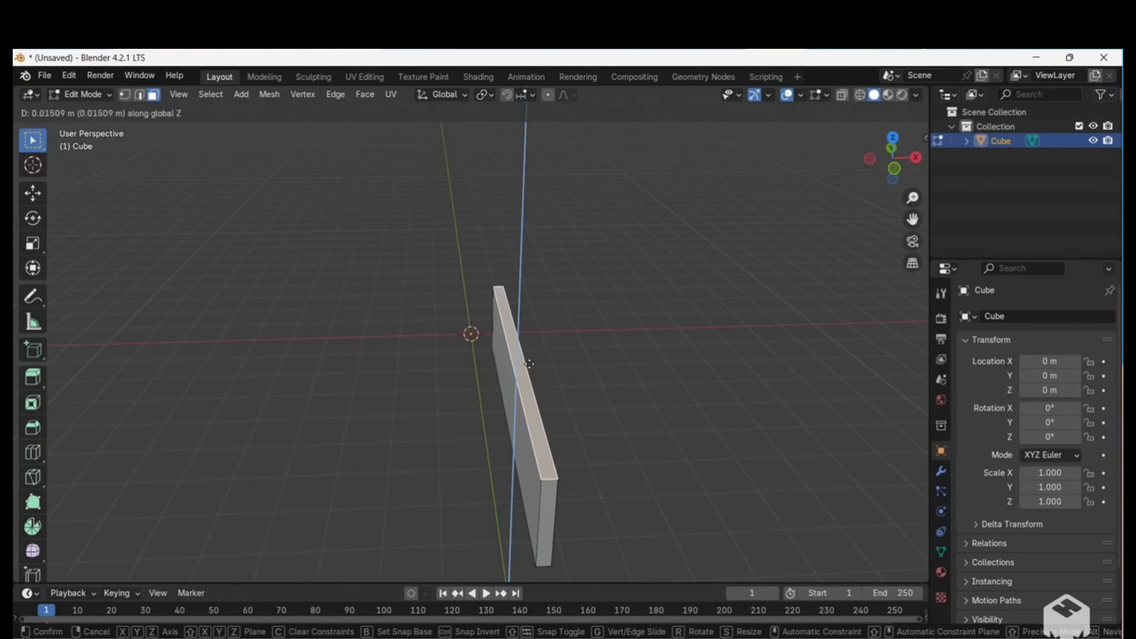
click(579, 165)
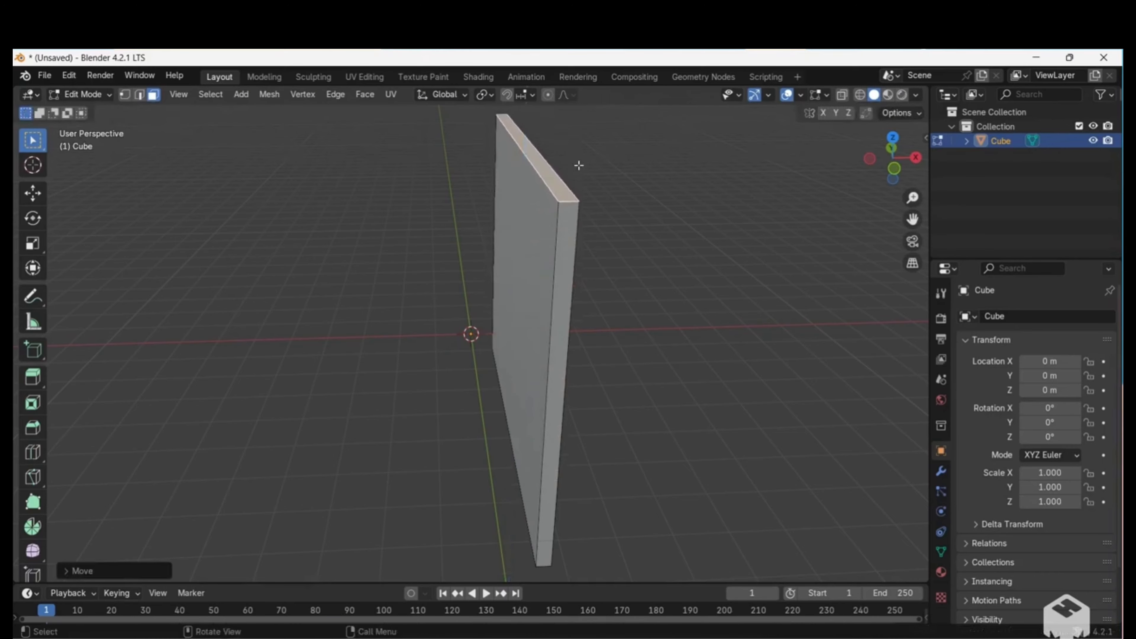
Return to Object Mode and center the slab's origin with Origin to Geometry.
middle_drag(578, 165, 579, 165)
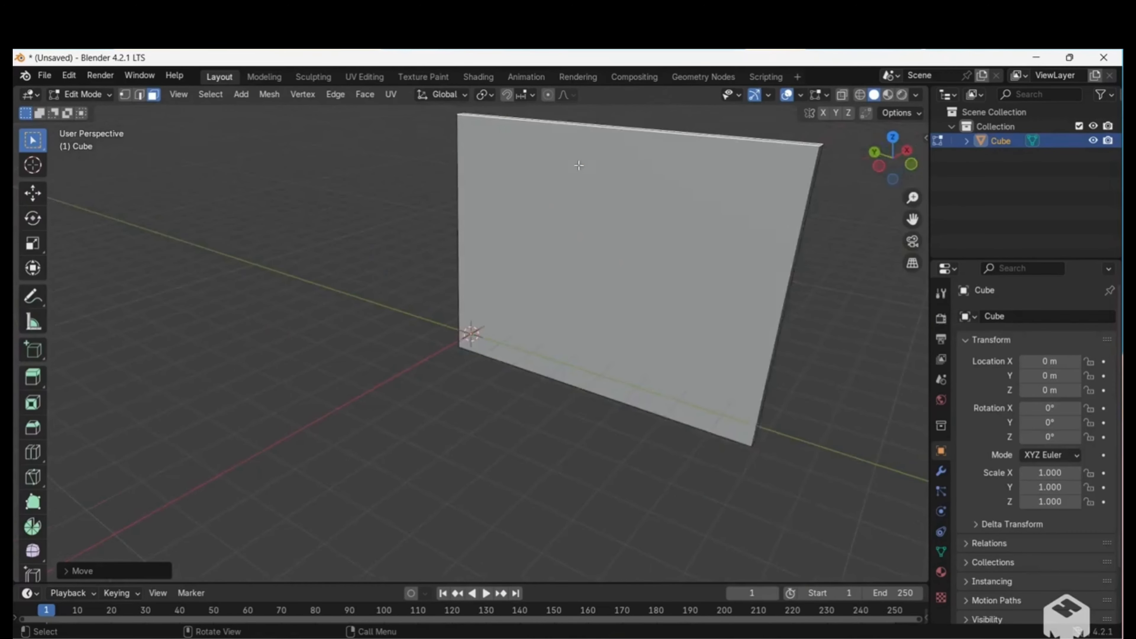
click(540, 195)
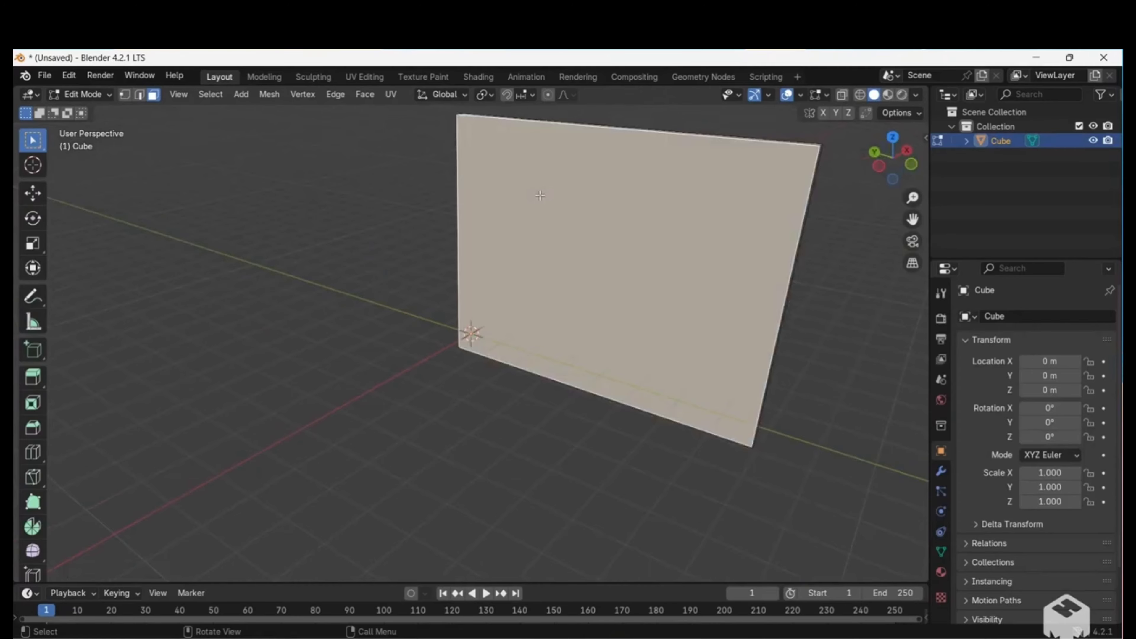
key(Tab)
middle_drag(539, 196, 526, 118)
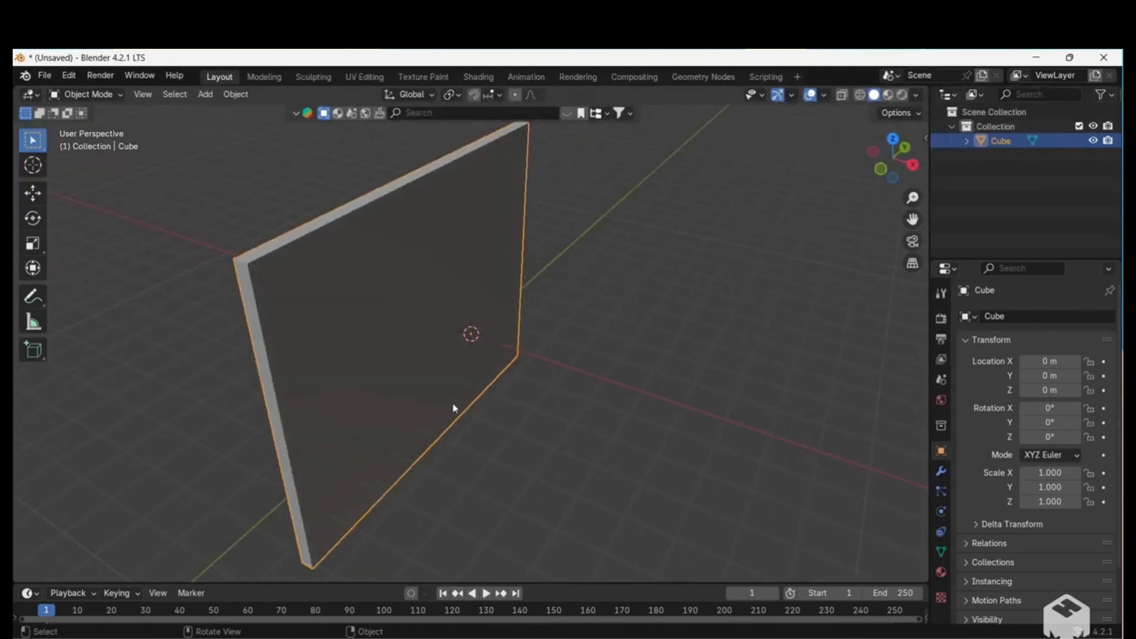
middle_drag(444, 208, 444, 208)
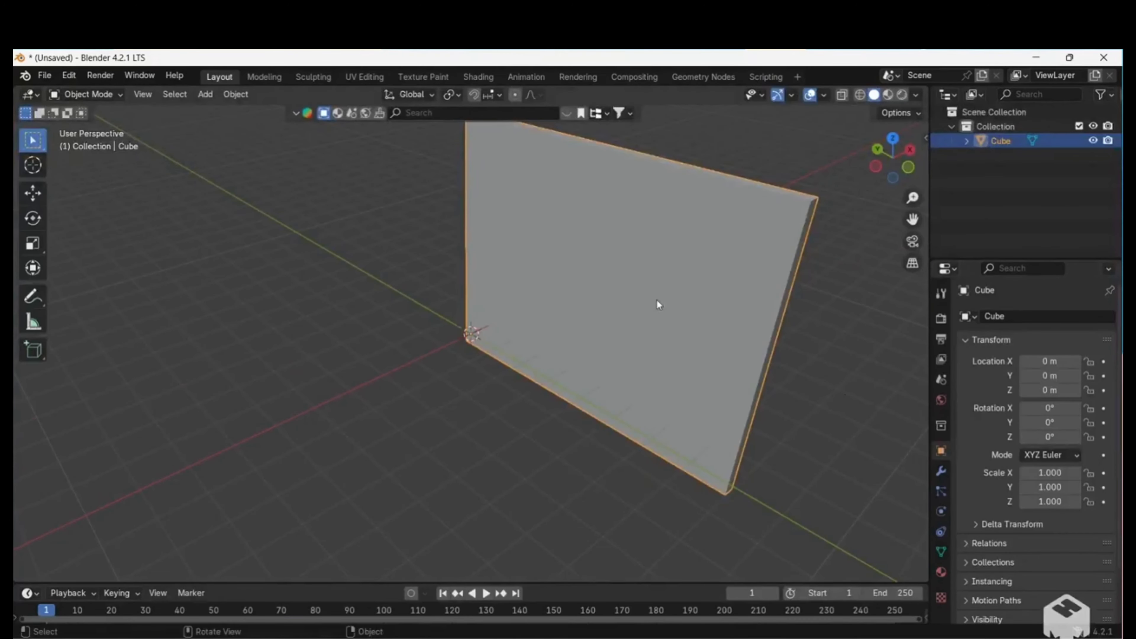
click(237, 95)
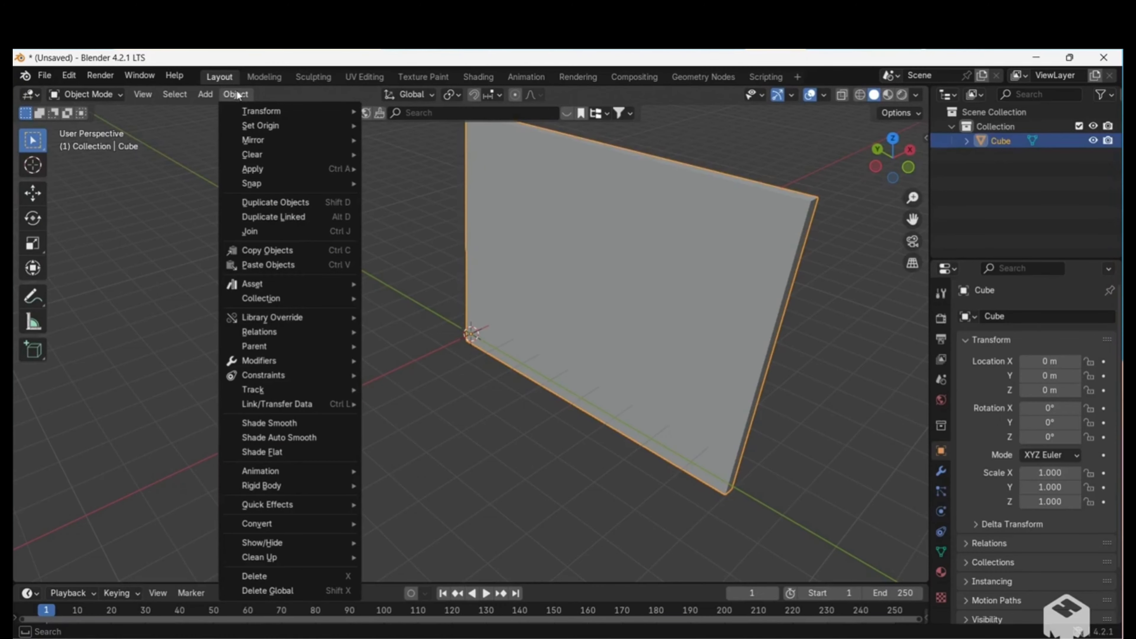
mouse_move(245, 127)
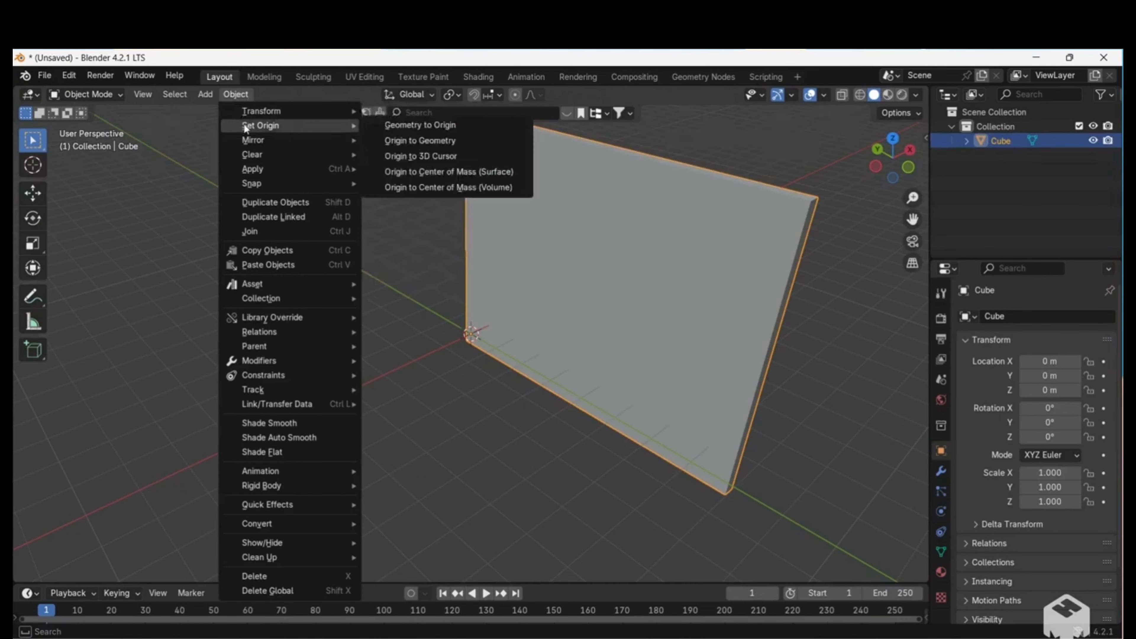
click(385, 142)
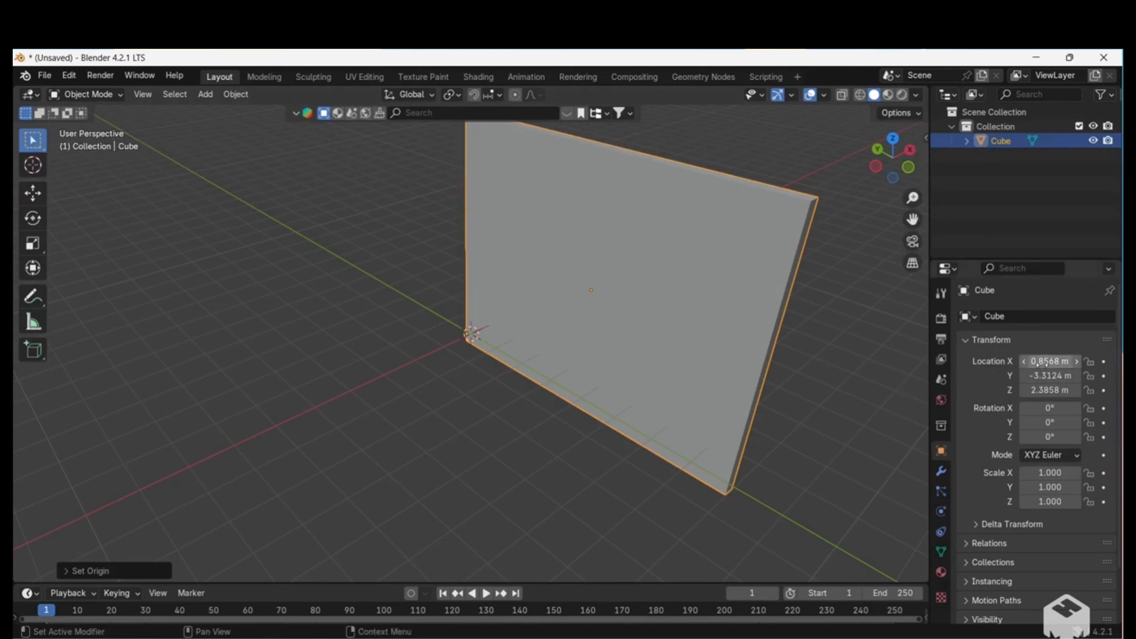
Set the slab's X, Y and Z location to 0 m.
drag(1043, 390, 1042, 361)
text(0)
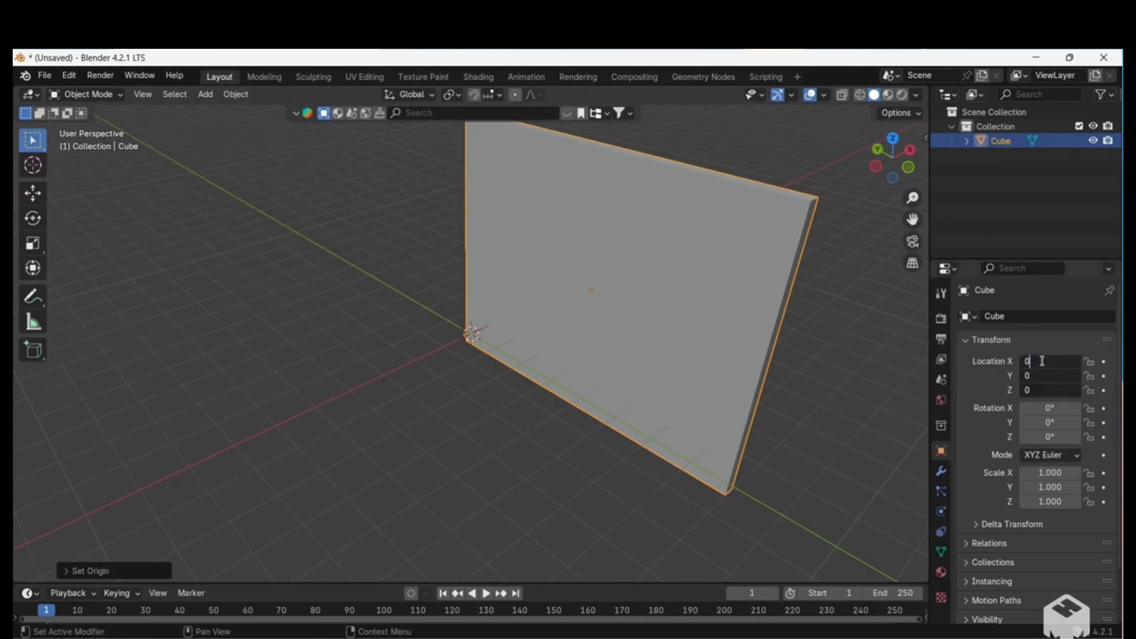
key(Return)
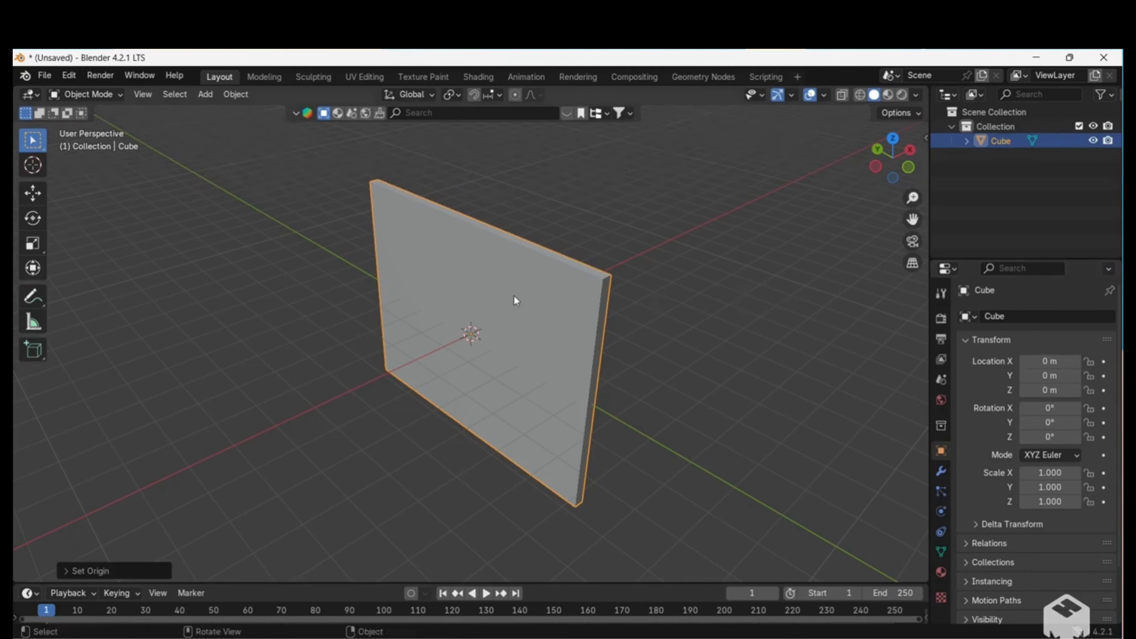
Move the slab up about 3.45 m along Z so its bottom edge sits near the ground line.
middle_drag(514, 296, 514, 296)
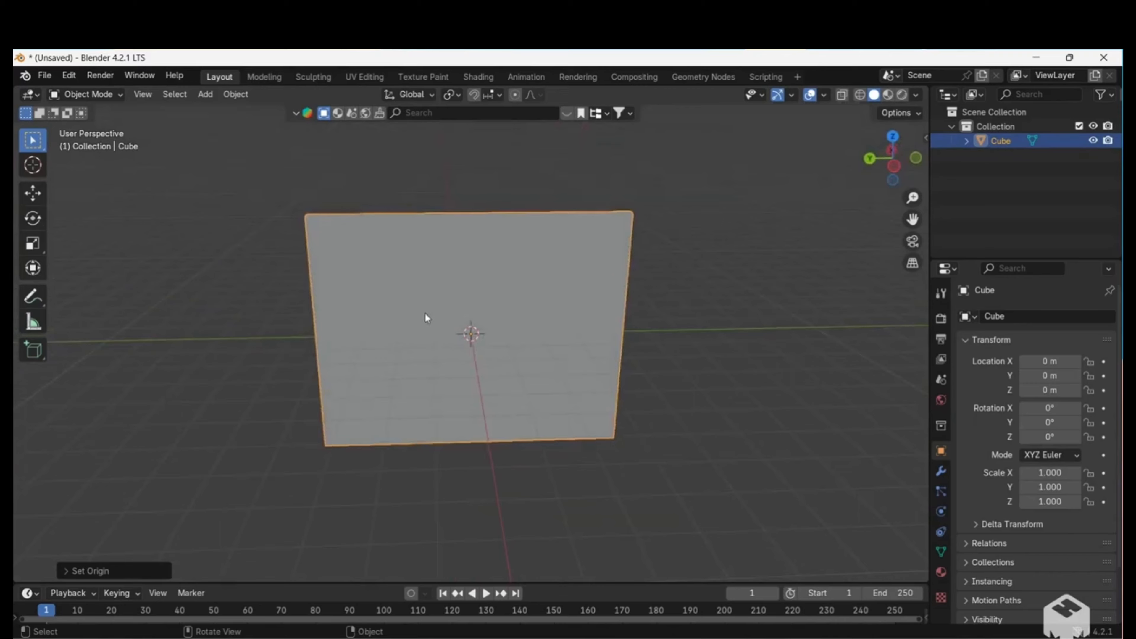
click(466, 294)
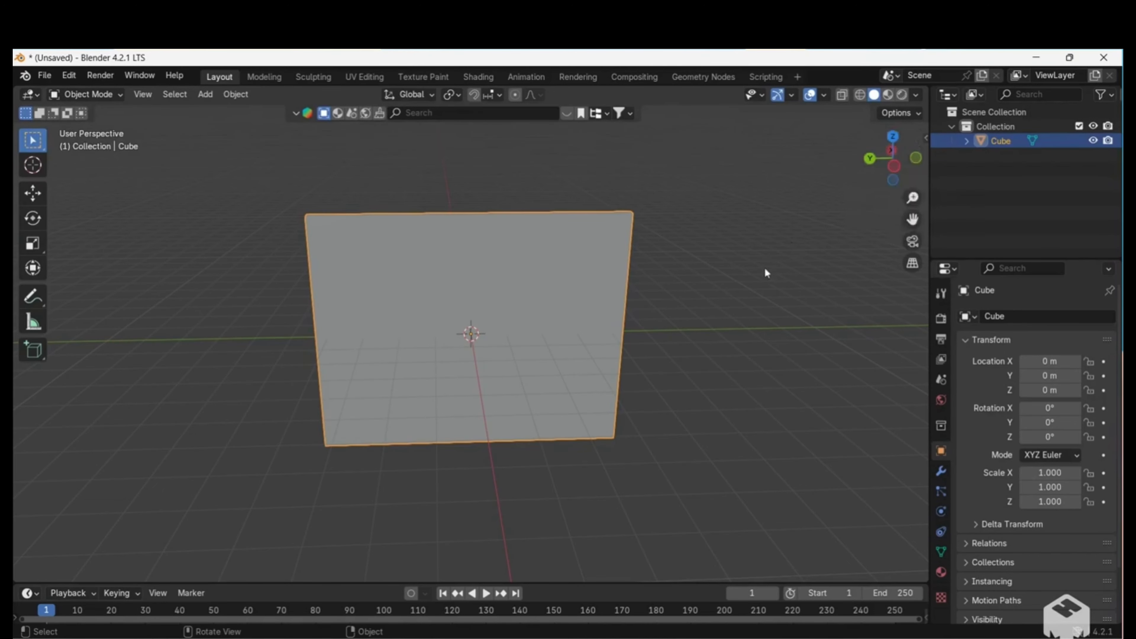
key(KP_3)
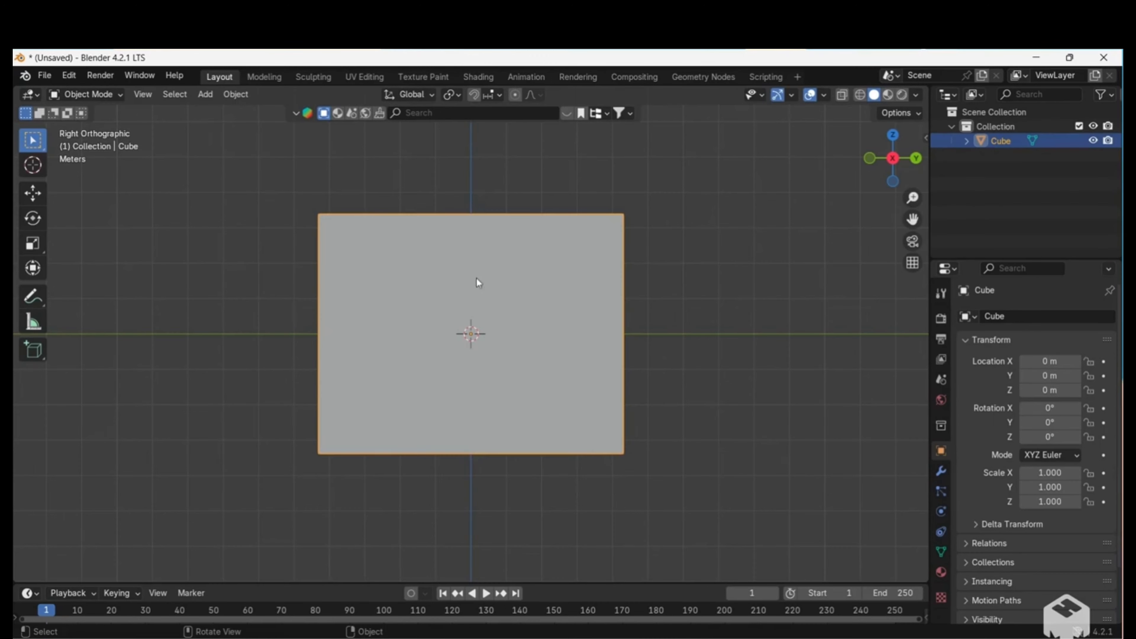
key(g)
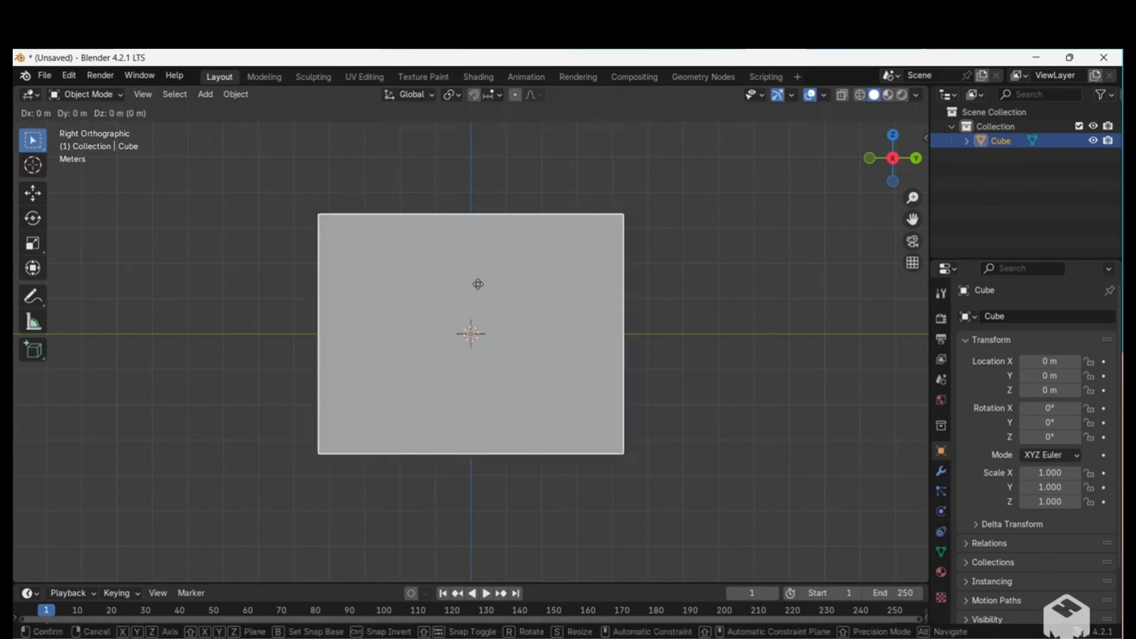
key(z)
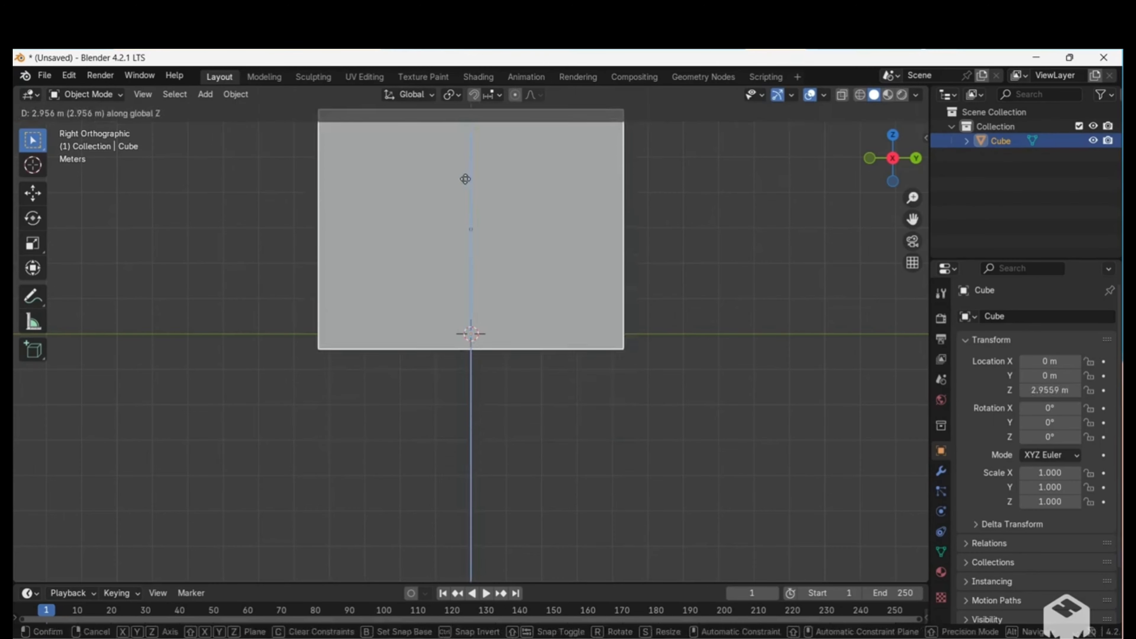
click(451, 167)
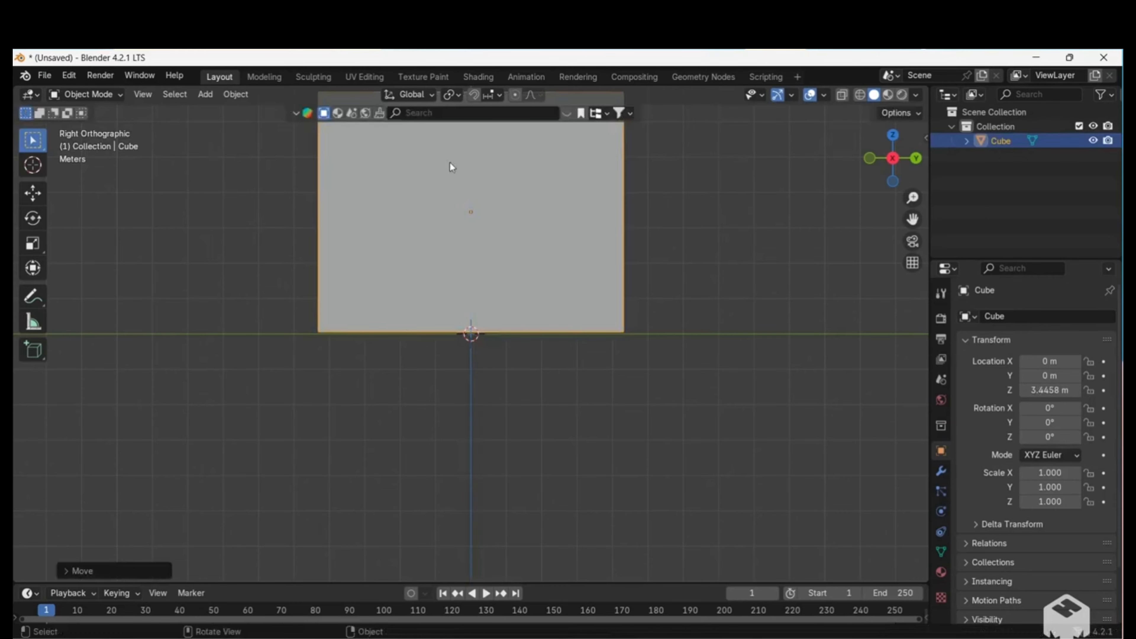
scroll(451, 167, up, 5)
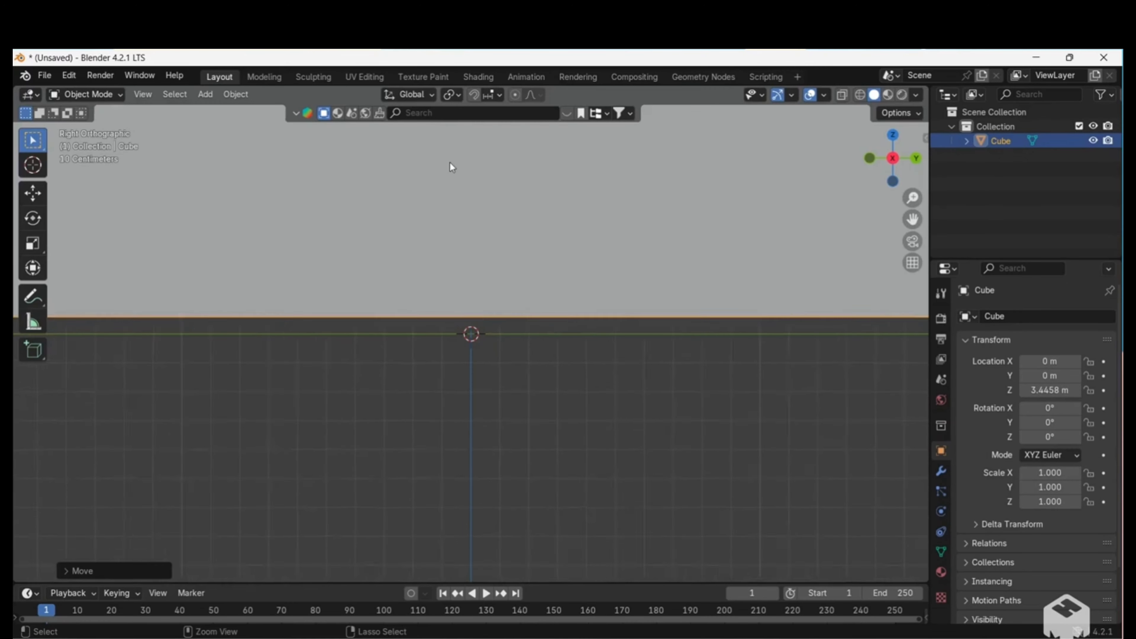
scroll(450, 163, down, 4)
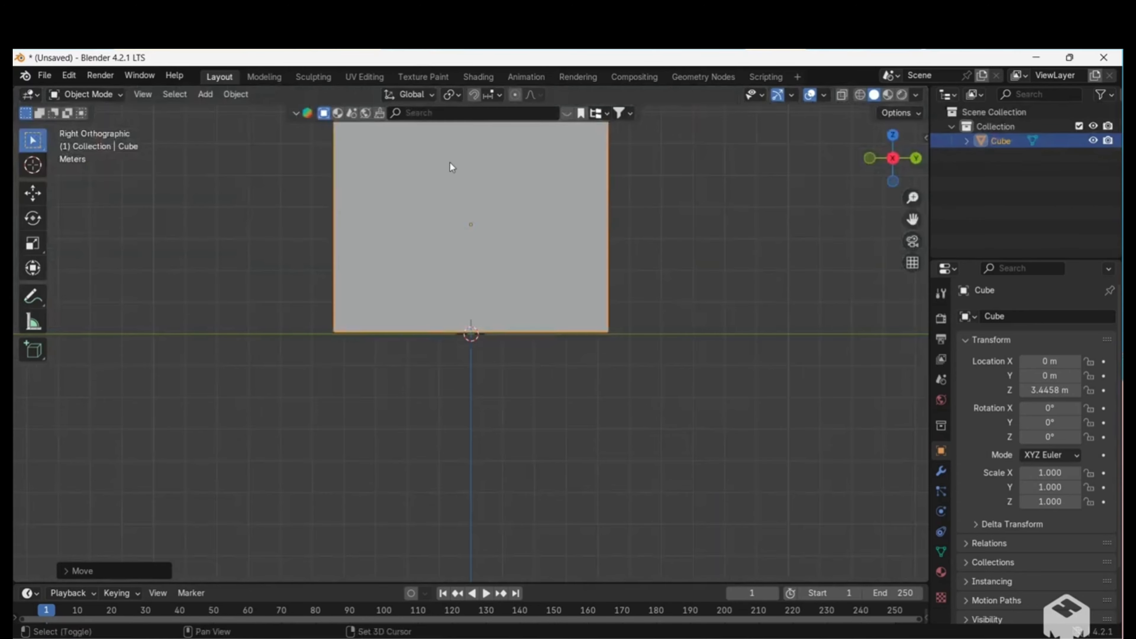
Add a new mesh cube at the world origin, at the base of the slab.
shift+scroll(450, 163, up, 2)
shift+scroll(450, 164, up, 4)
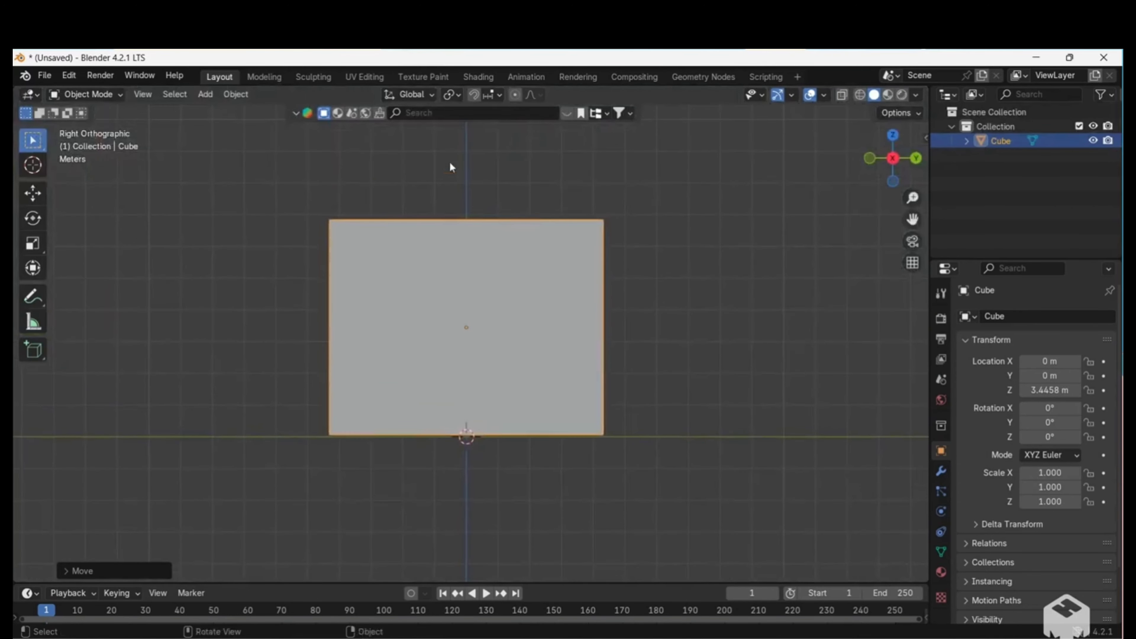
middle_drag(450, 167, 426, 200)
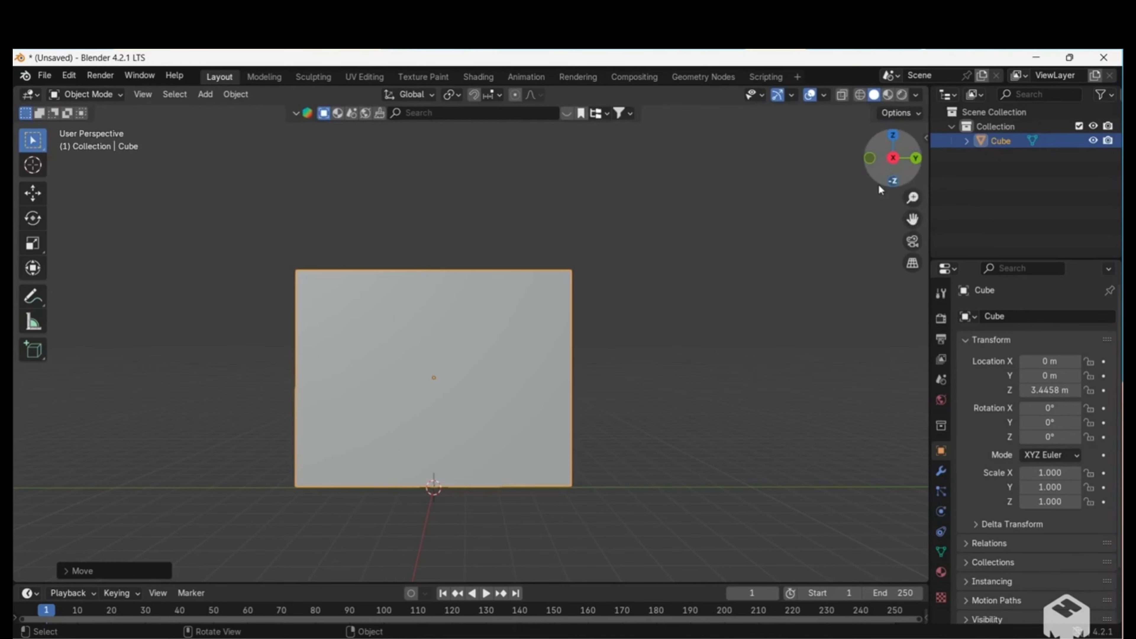
click(893, 158)
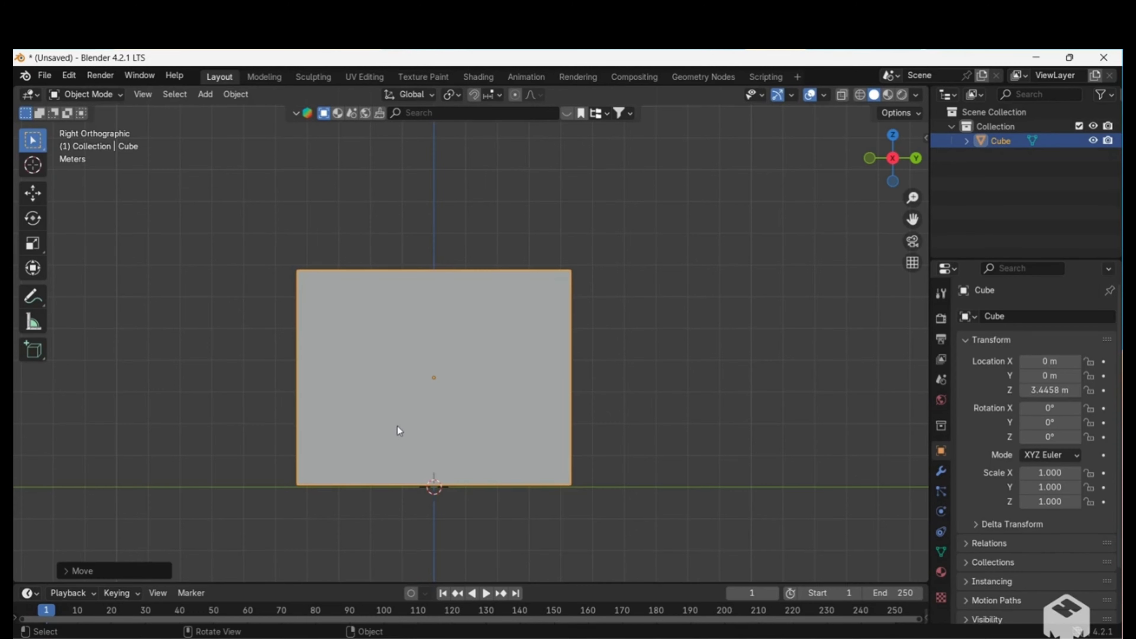
middle_drag(790, 289, 607, 208)
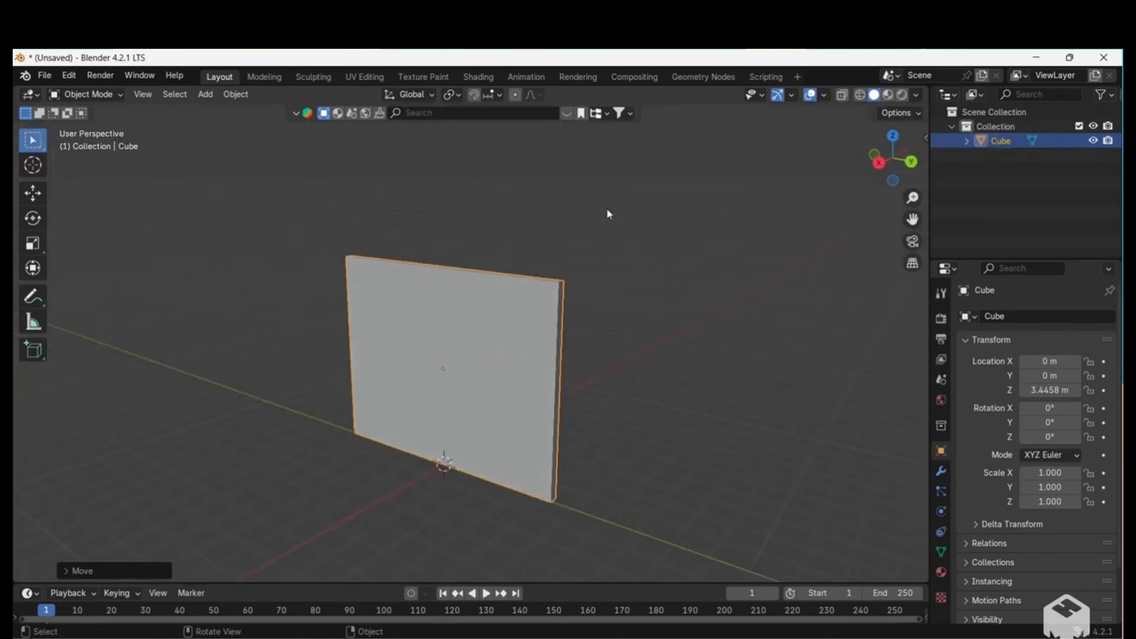
click(207, 94)
mouse_move(220, 111)
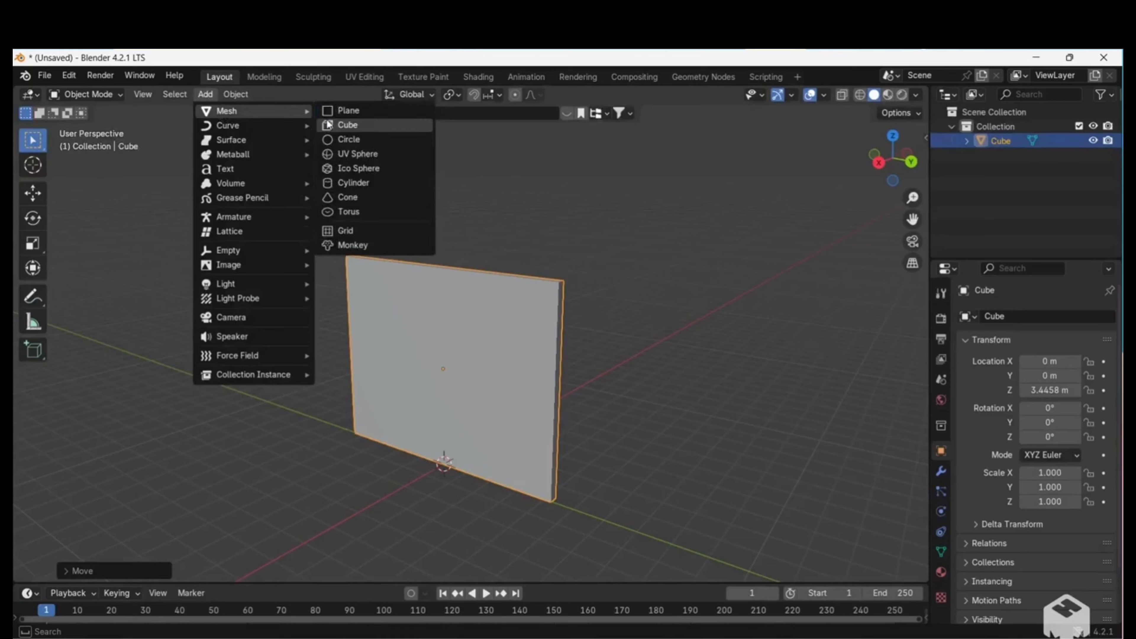
click(341, 124)
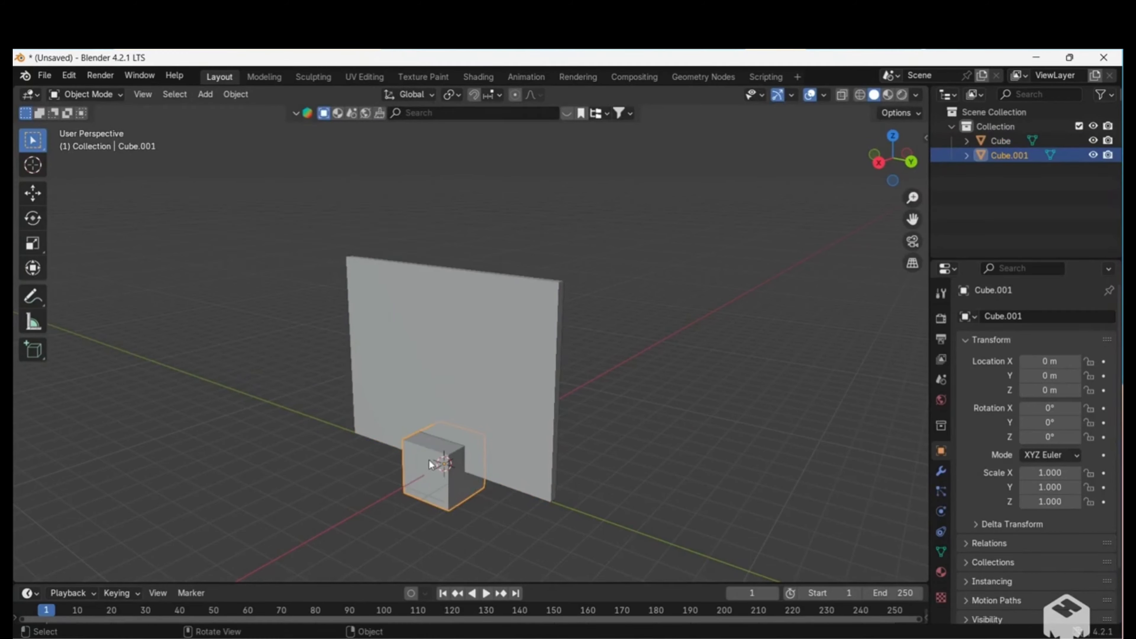
Move the new cube up about 3.35 m along Z so it passes through the middle of the slab.
key(g)
key(z)
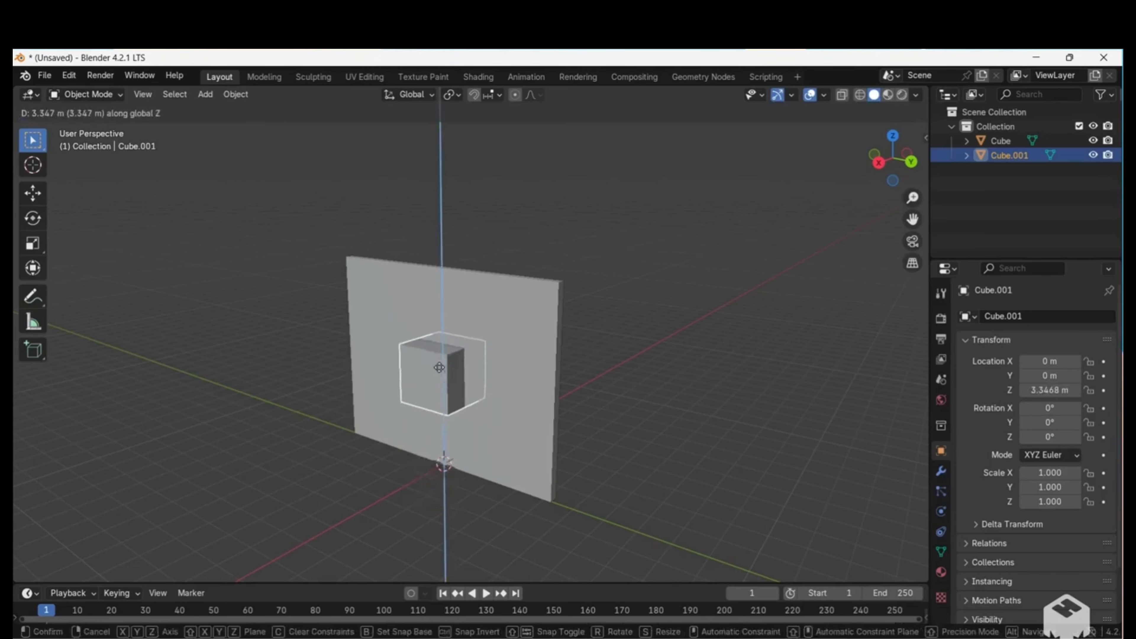
click(440, 368)
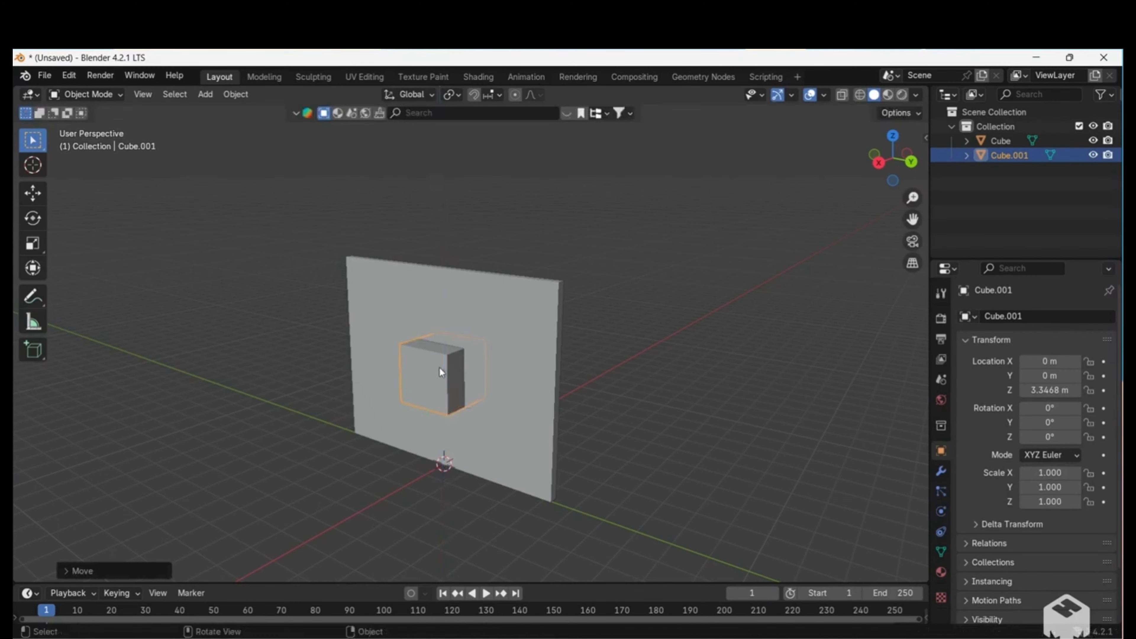
Add a Boolean modifier to the slab.
middle_drag(389, 369, 390, 370)
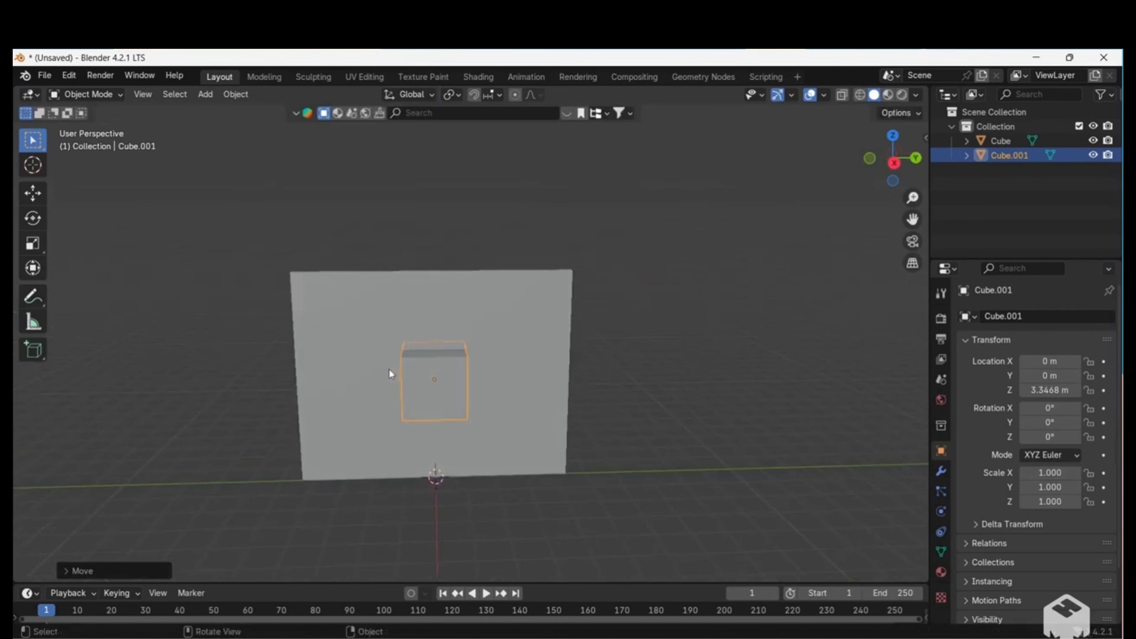
key(KP_3)
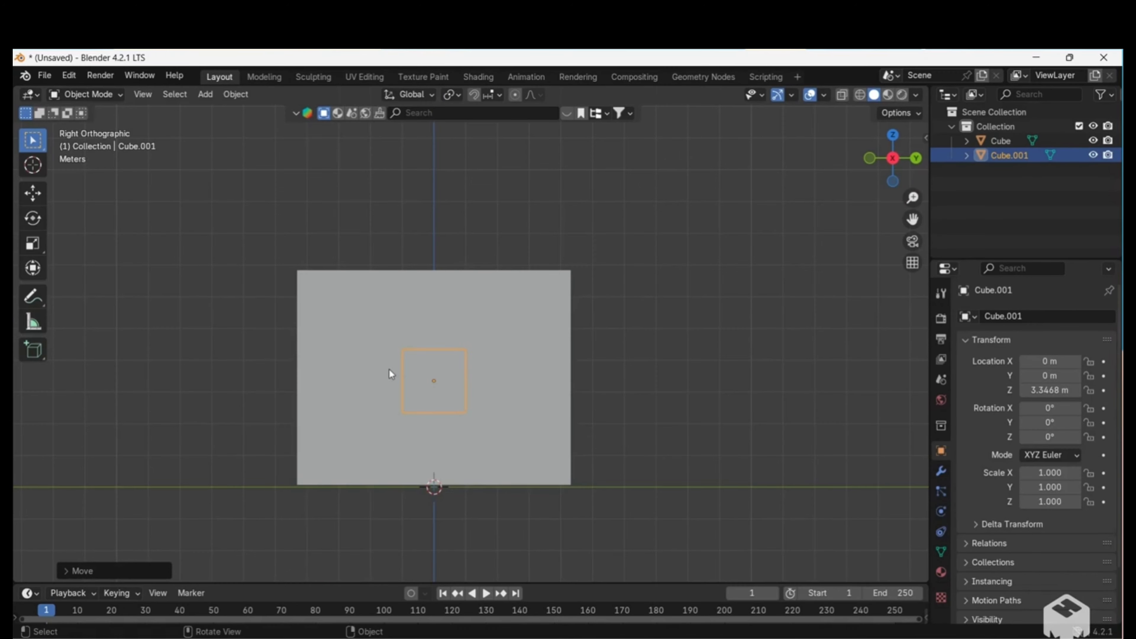
middle_drag(389, 369, 389, 370)
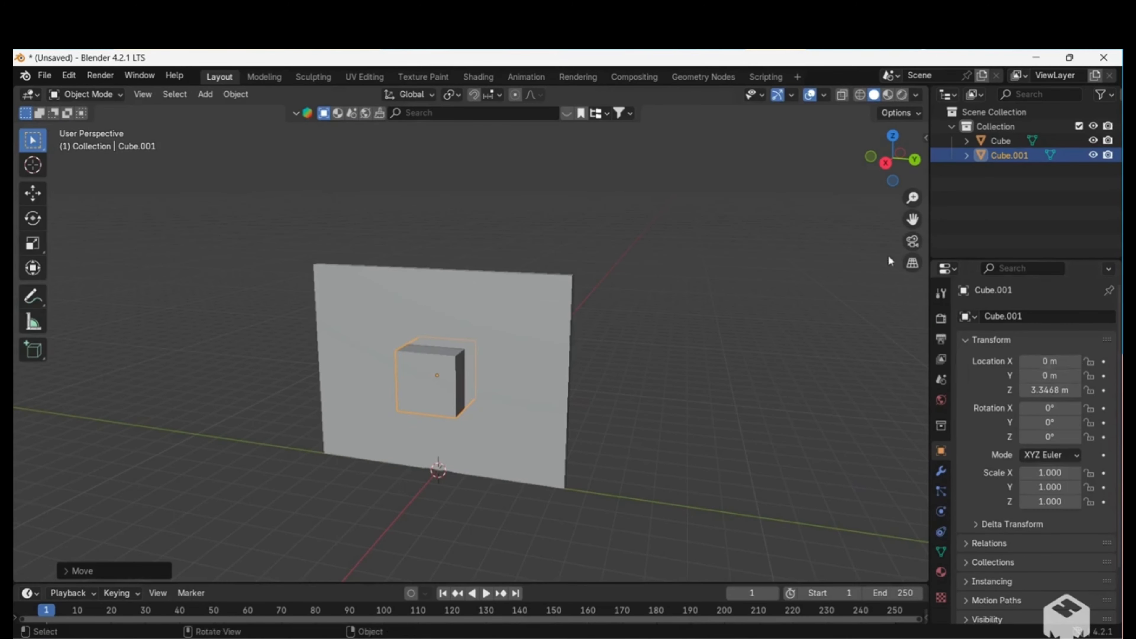
key(KP_3)
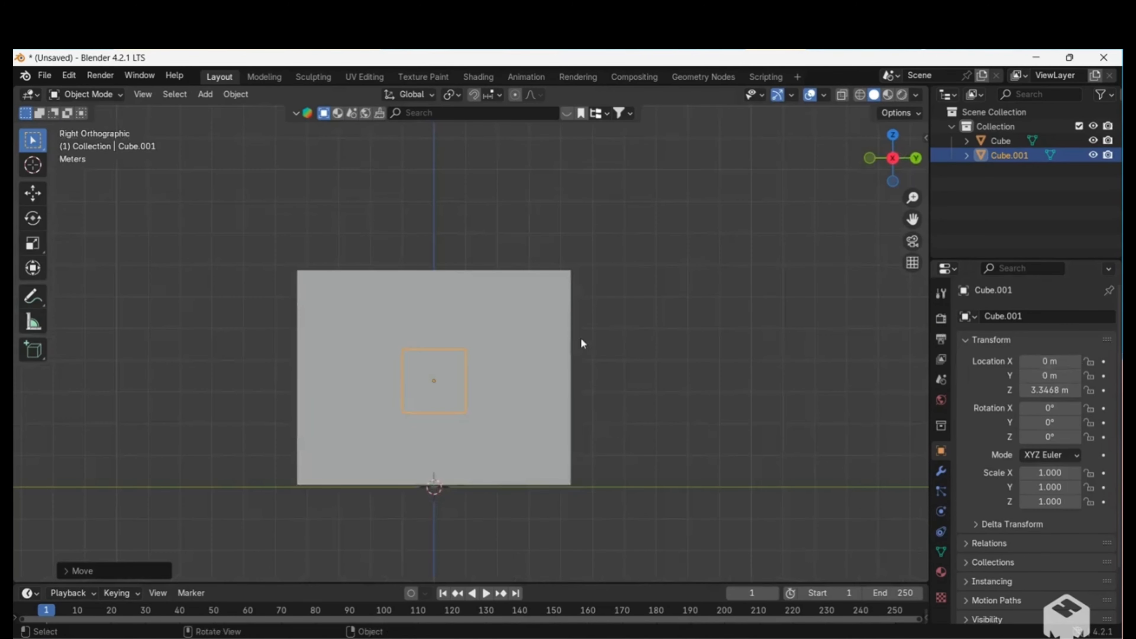
middle_drag(522, 343, 522, 344)
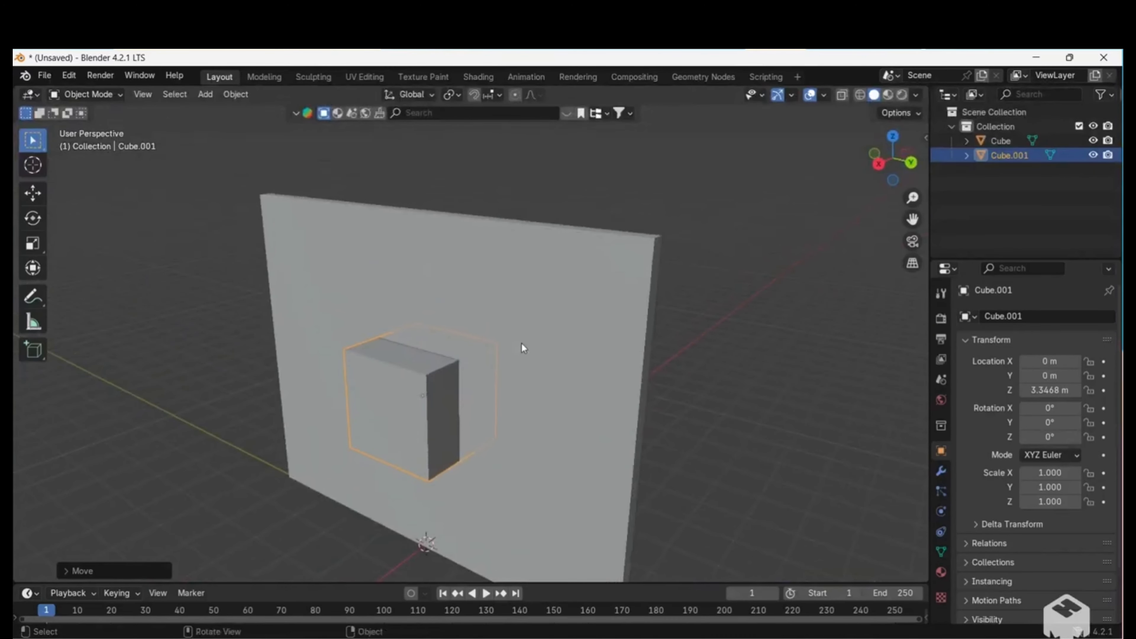
click(494, 242)
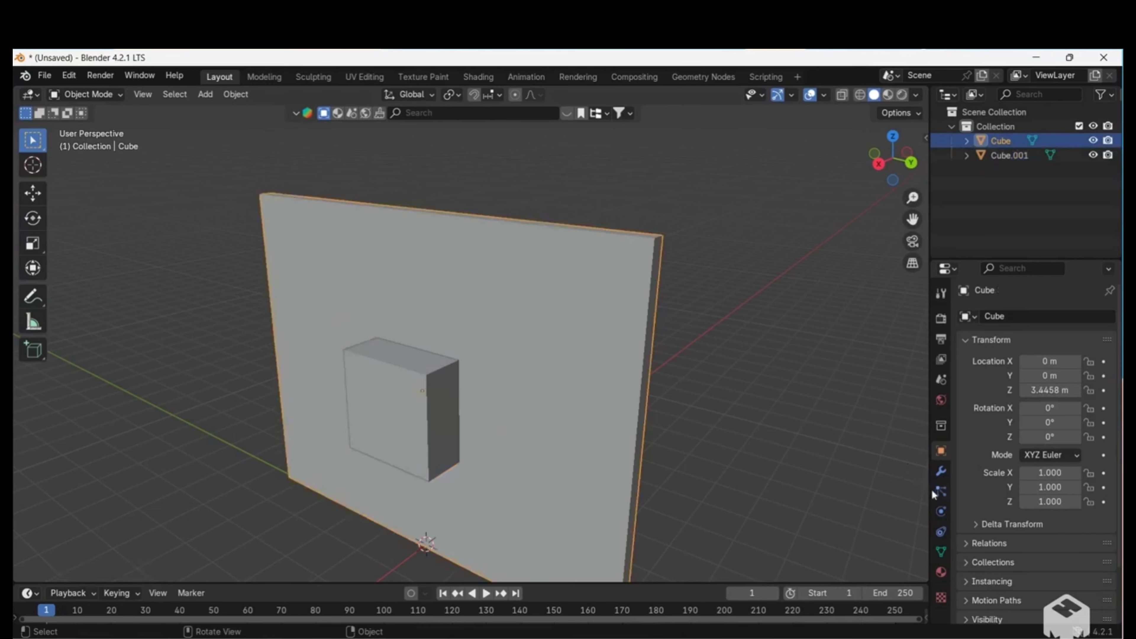
click(940, 474)
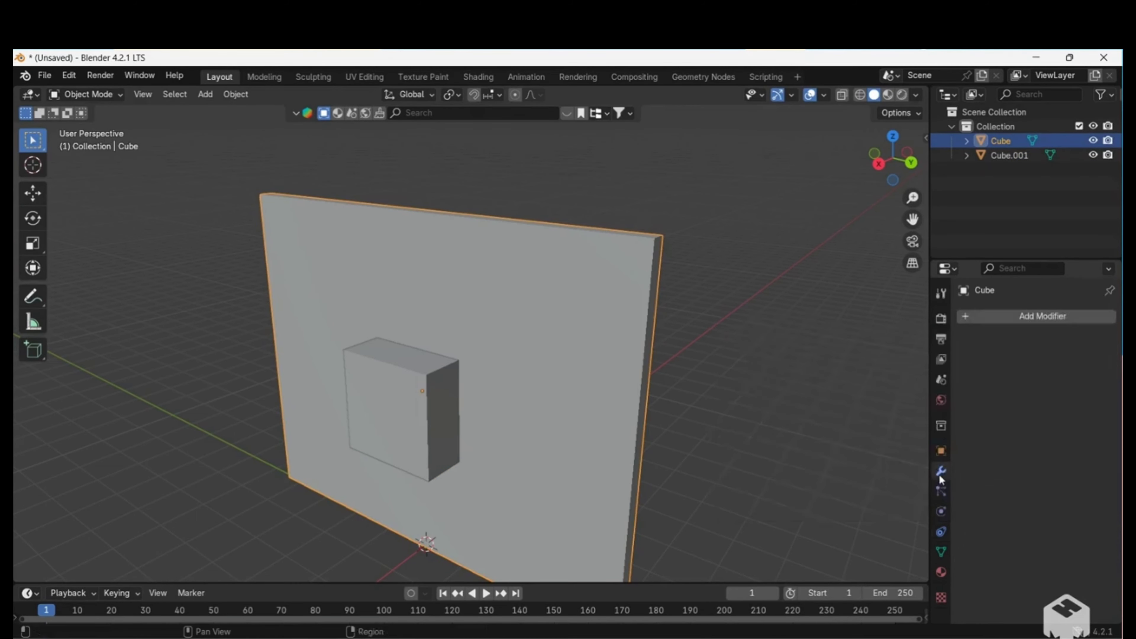
click(1014, 317)
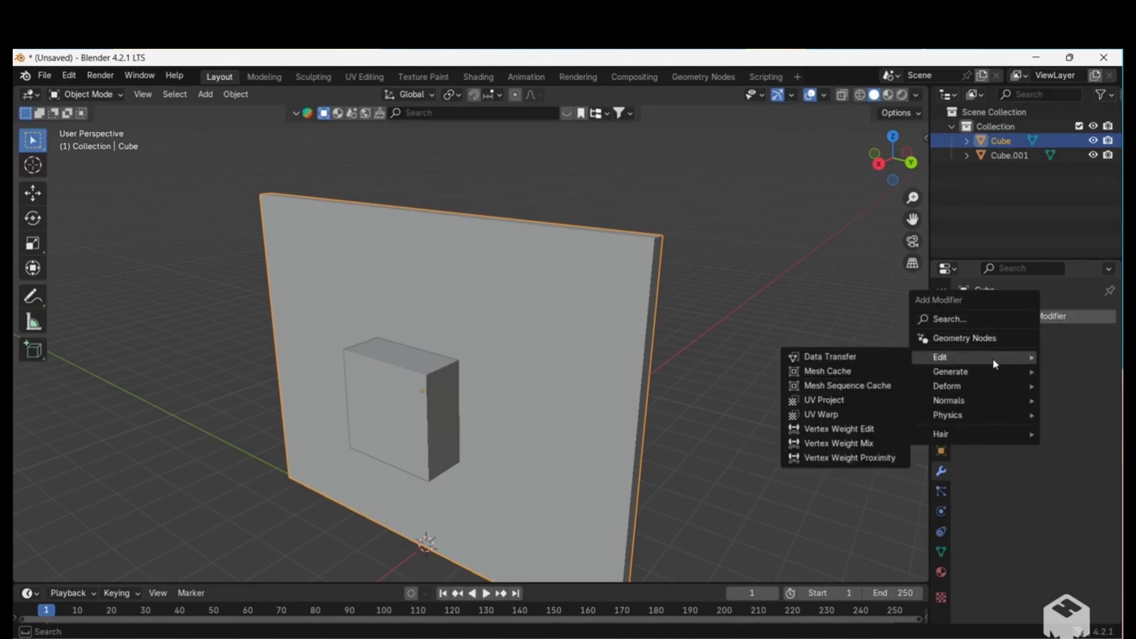
mouse_move(992, 374)
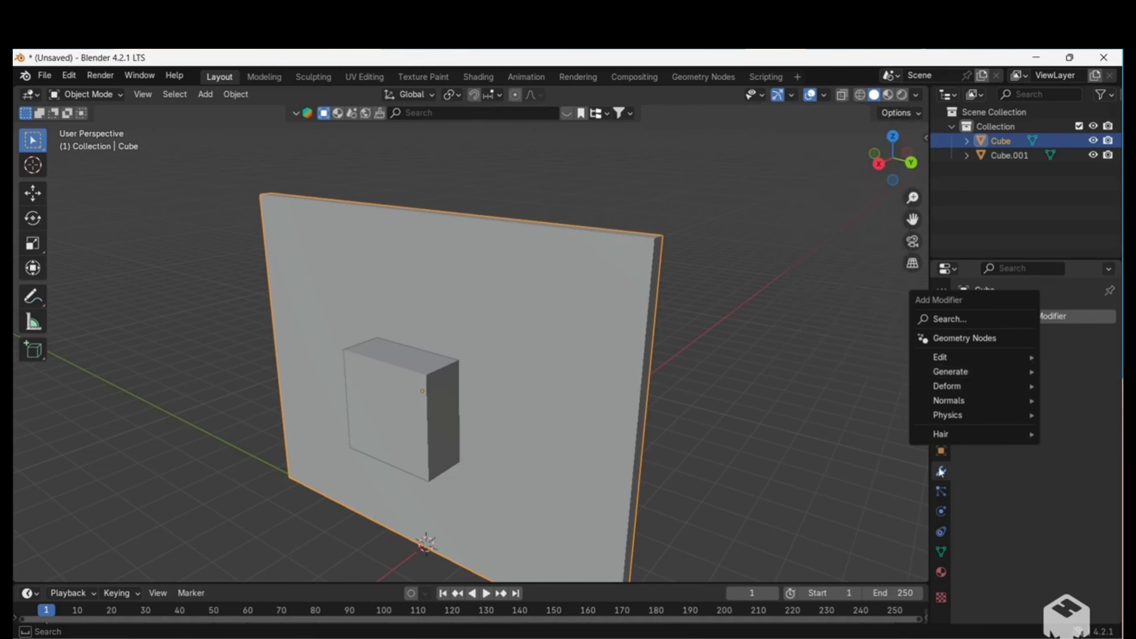
mouse_move(961, 385)
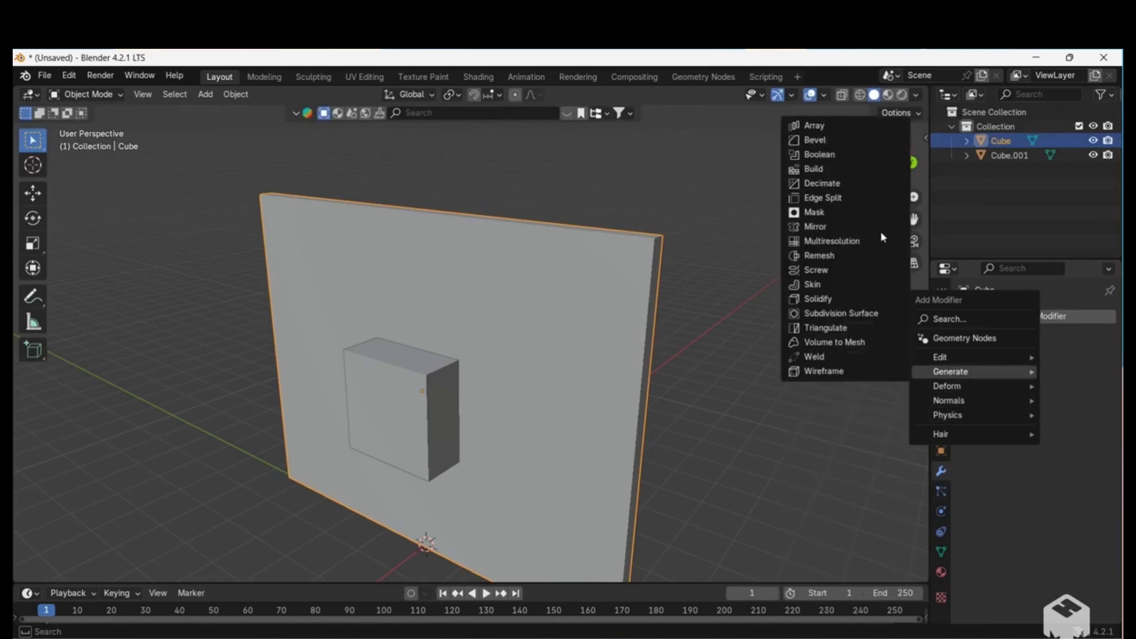
click(857, 156)
drag(856, 155, 897, 299)
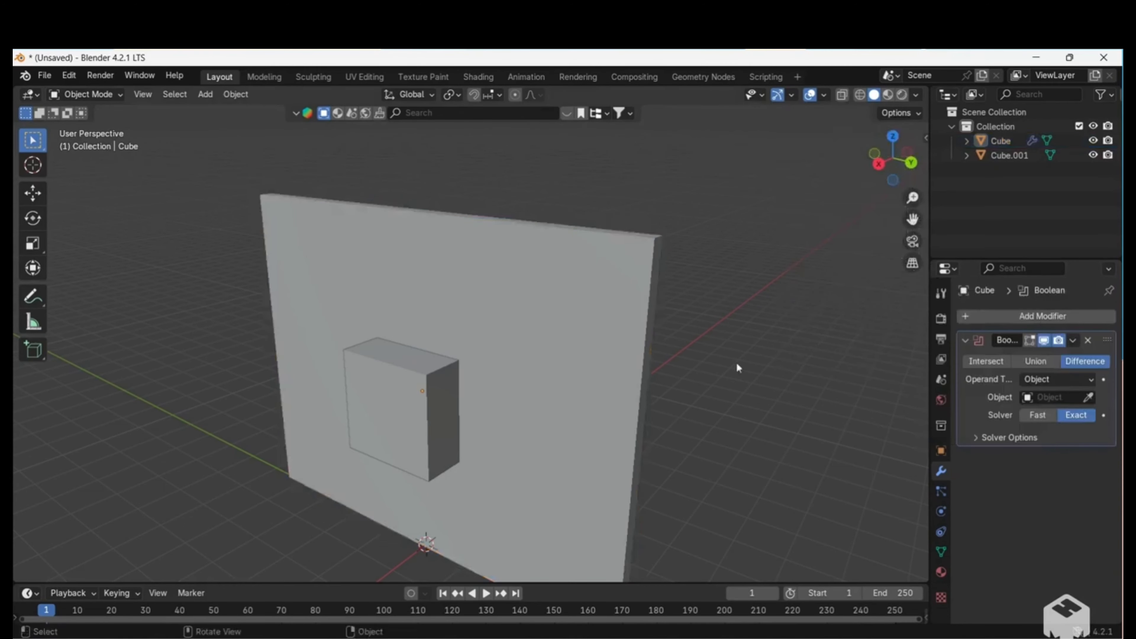
Pick the small cube as the slab's Boolean Difference object and apply the modifier.
click(616, 327)
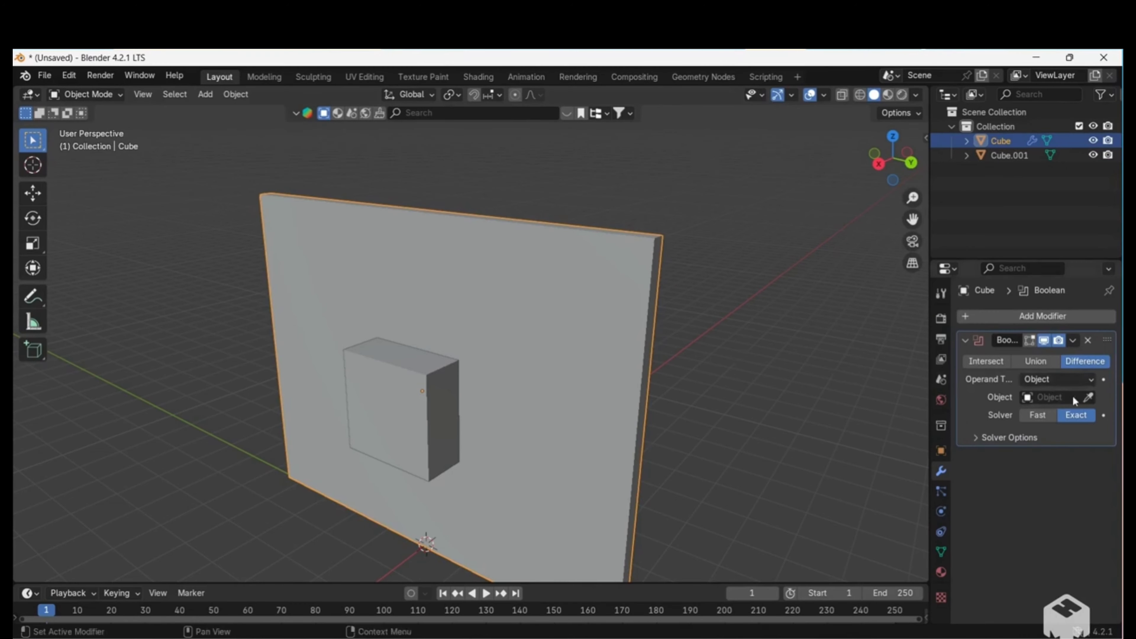
click(1089, 396)
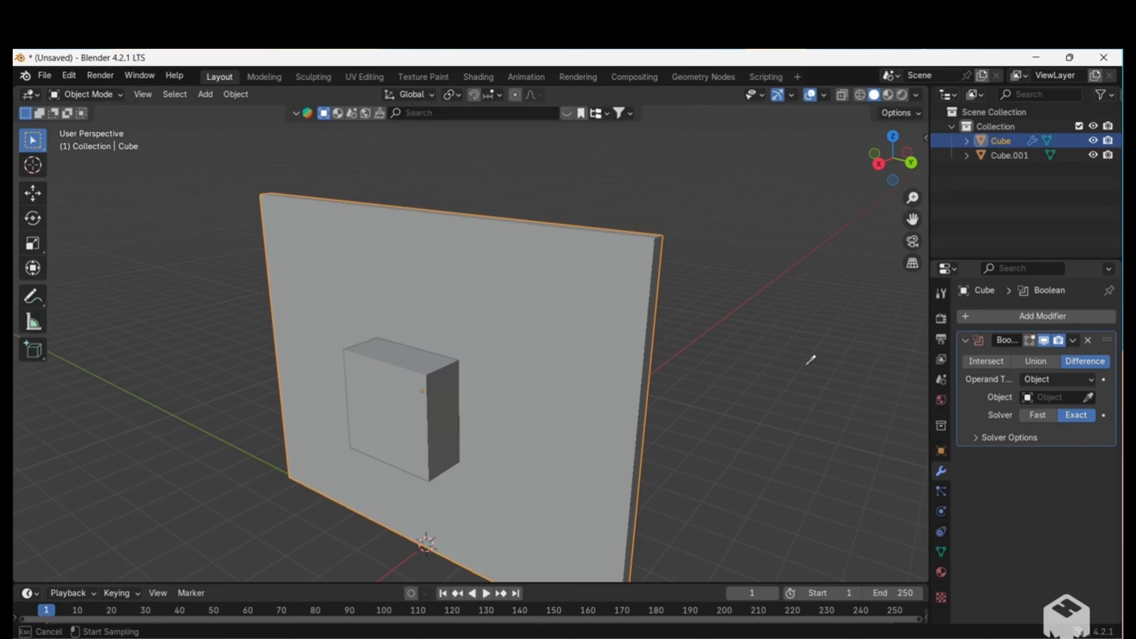
click(430, 373)
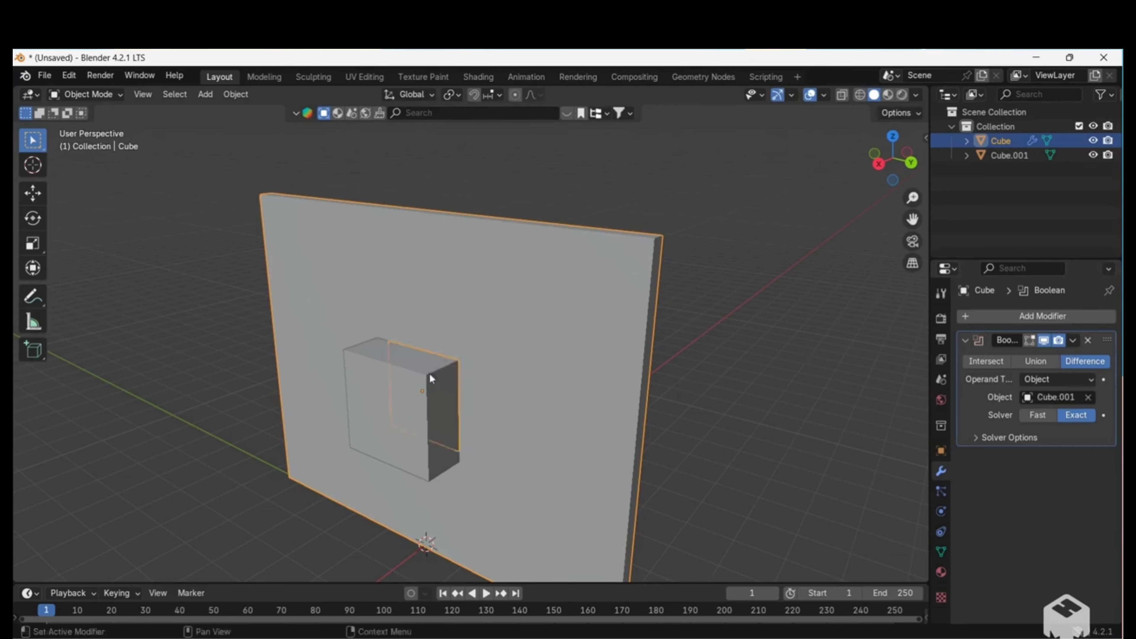
click(1073, 341)
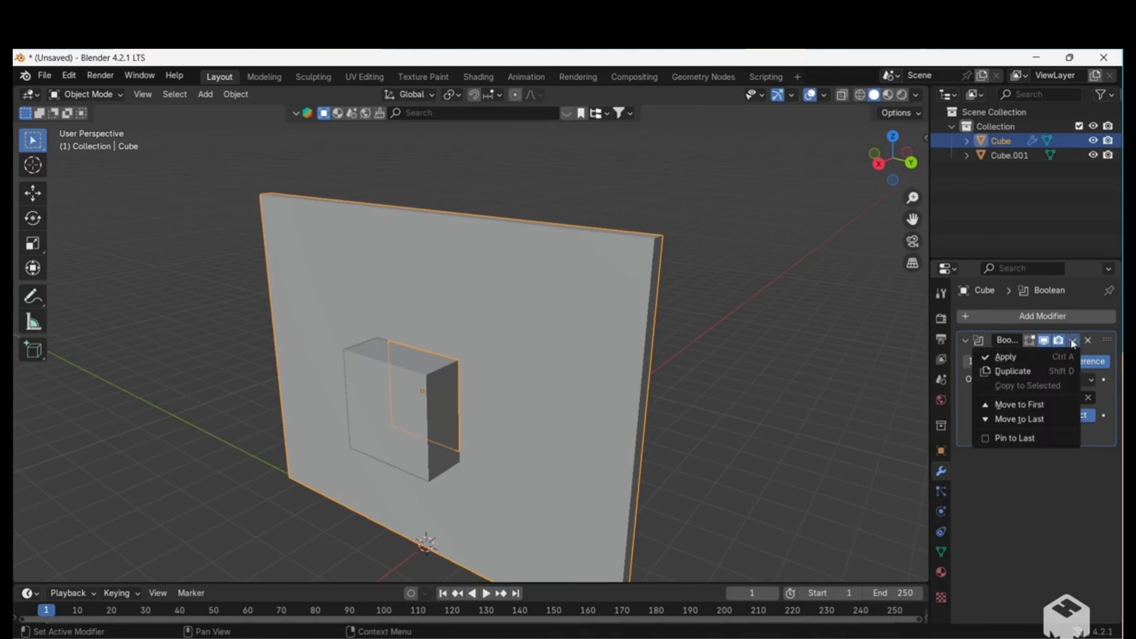
click(1035, 360)
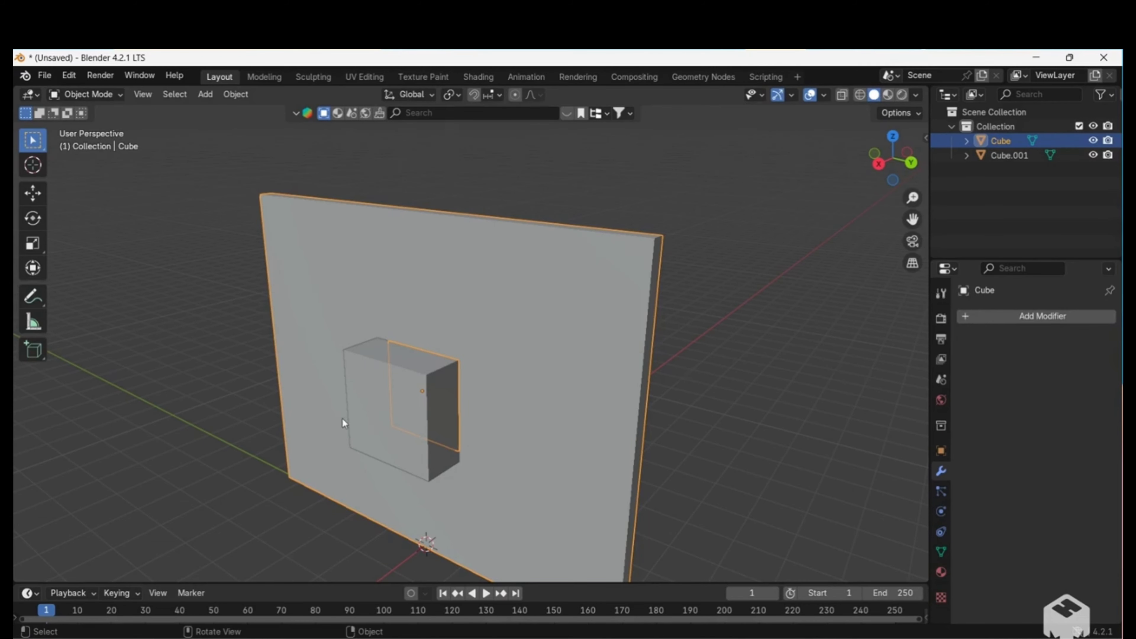
Delete the small cutter cube and inspect the square opening in the slab.
click(370, 420)
right_click(370, 420)
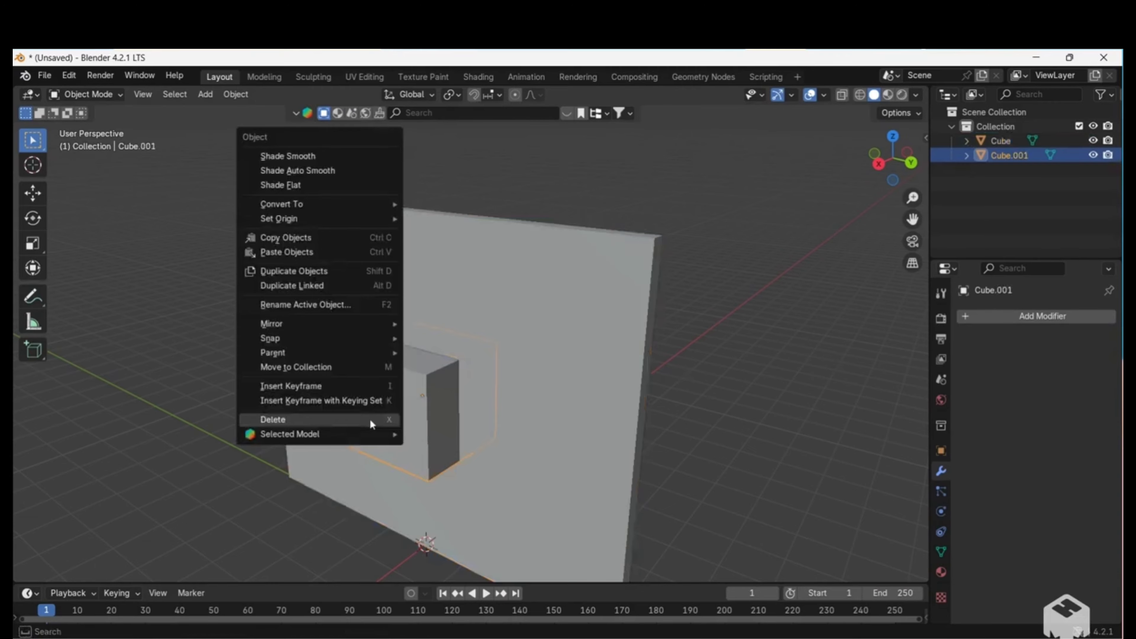
click(370, 420)
middle_drag(387, 396, 388, 402)
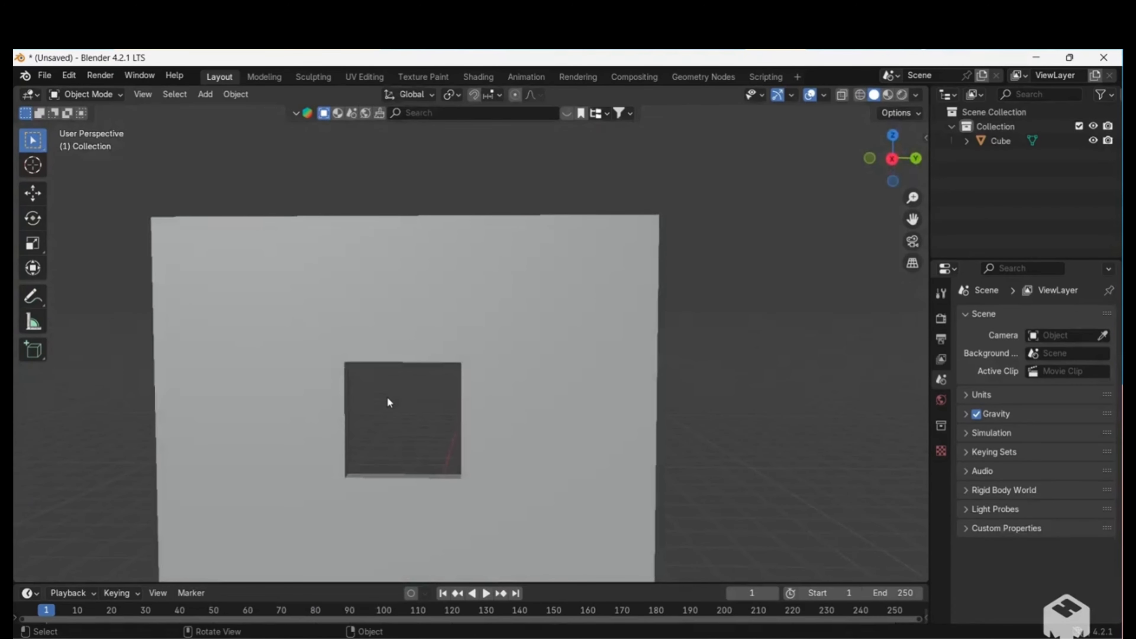